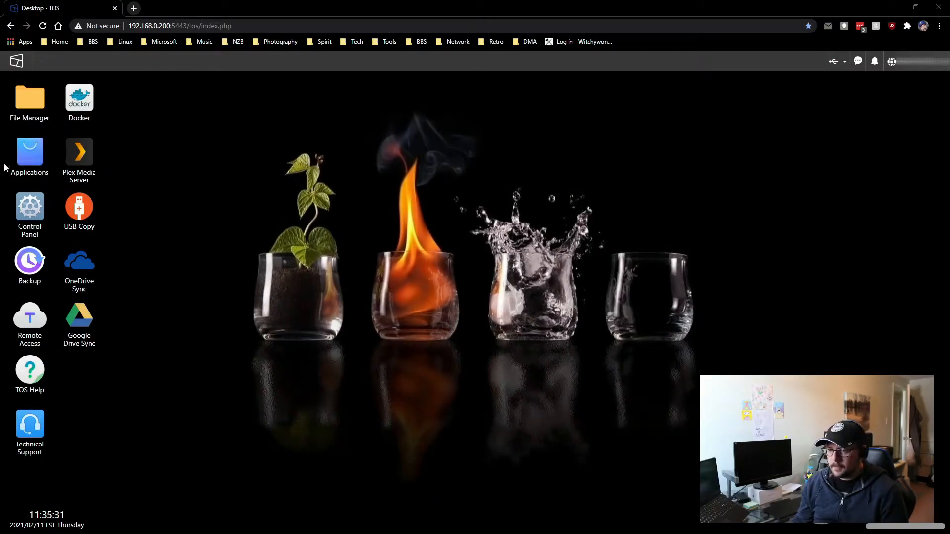
Step: Search the applications catalogue for DNS, install the DNS Server app, and close the catalogue window
{"action": "left_click", "coordinate": [36, 147]}
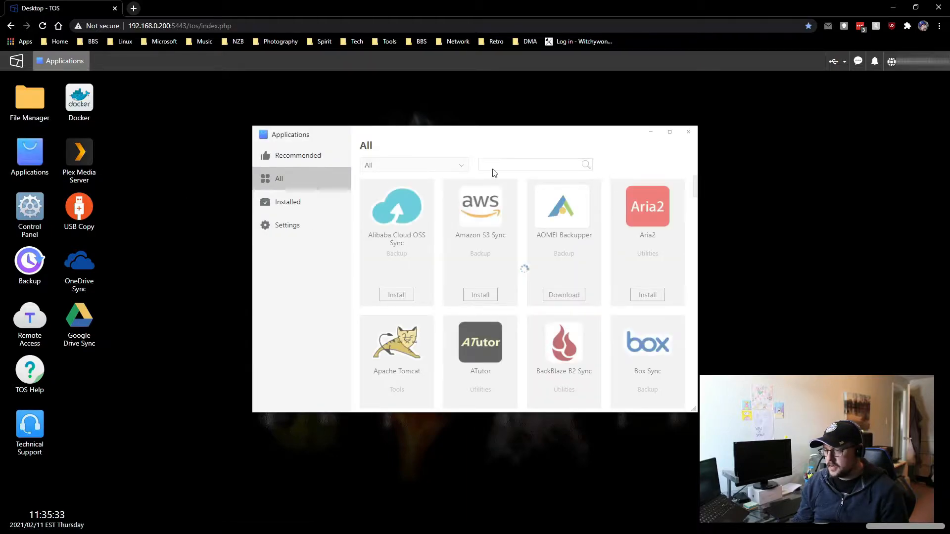
{"action": "left_click", "coordinate": [520, 165]}
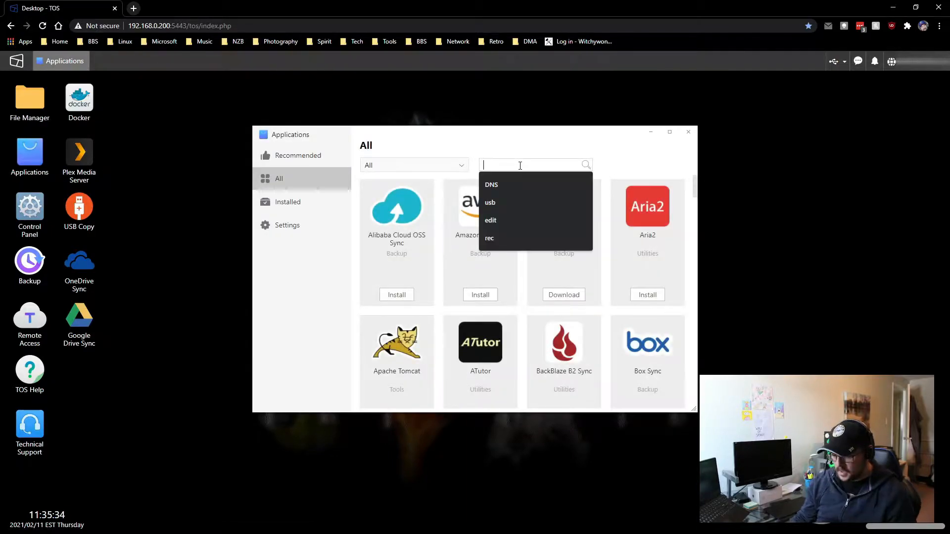
{"action": "key", "text": "Down"}
{"action": "key", "text": "Return"}
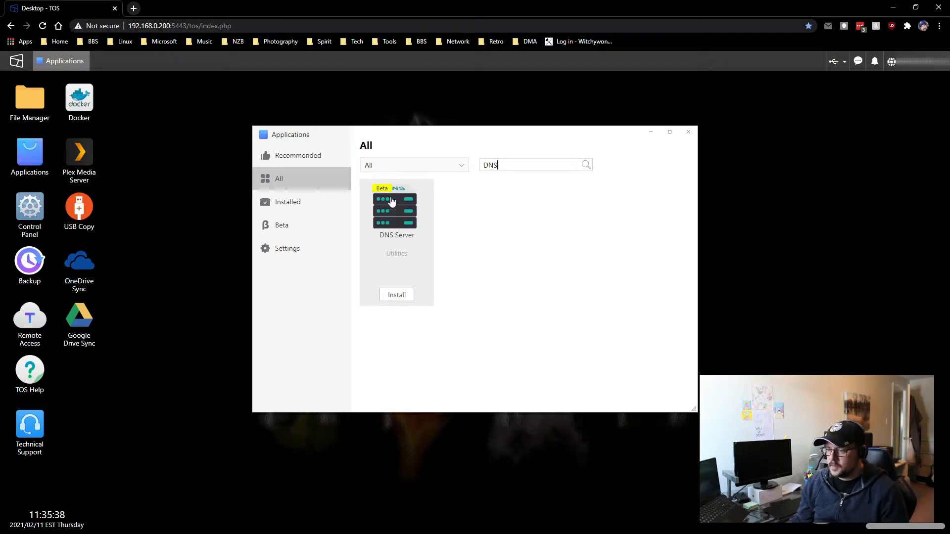
{"action": "left_click", "coordinate": [406, 218]}
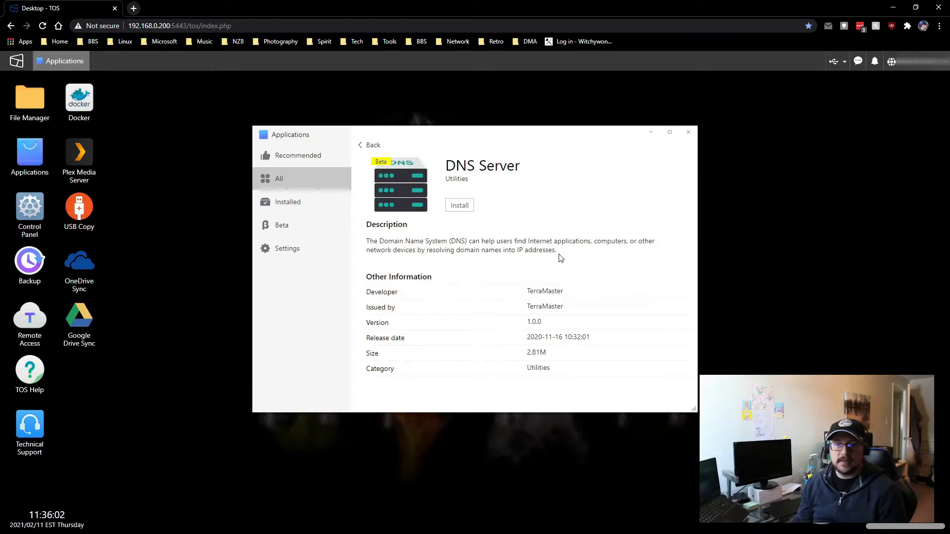
{"action": "left_click", "coordinate": [460, 207]}
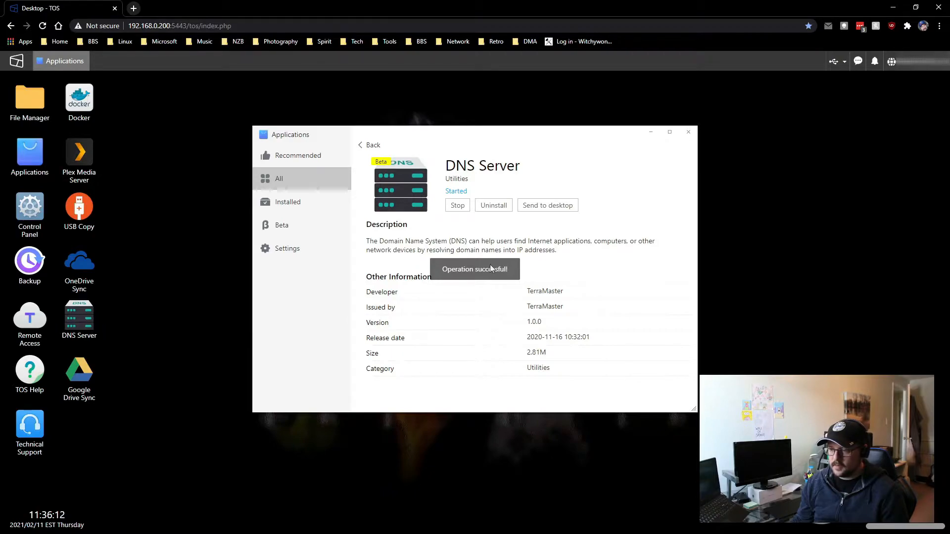
{"action": "left_click", "coordinate": [688, 132]}
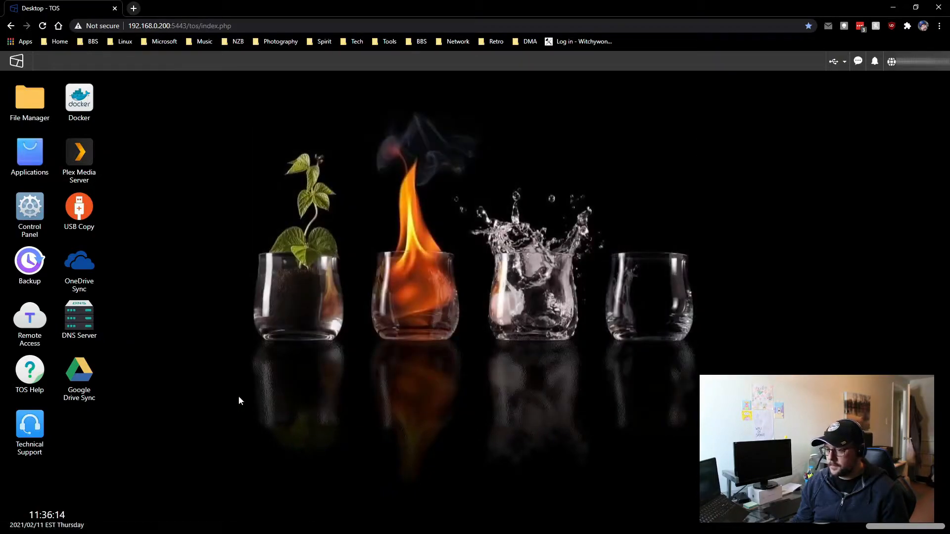
Step: Open the DNS Server app and move its window to the desktop's upper-left corner
{"action": "left_click", "coordinate": [80, 312]}
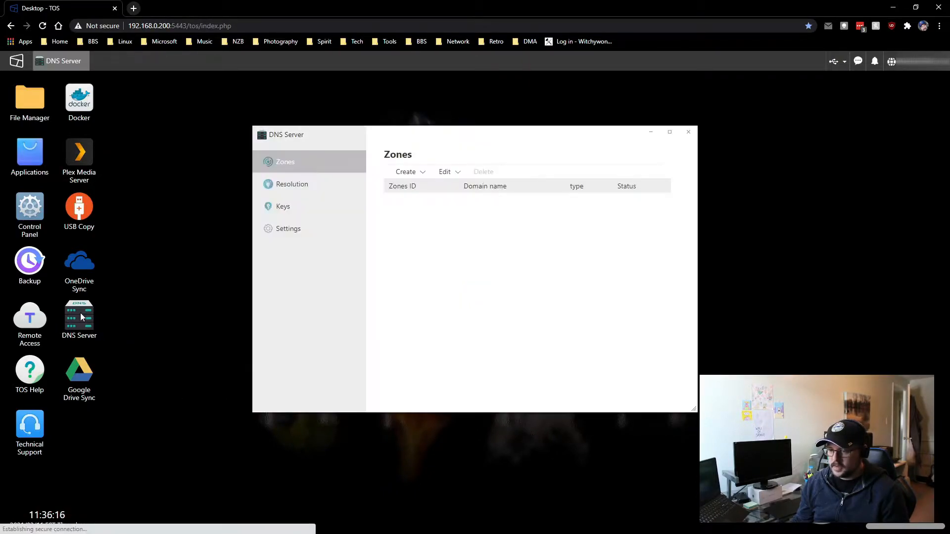
{"action": "left_click_drag", "start_coordinate": [477, 136], "coordinate": [230, 66]}
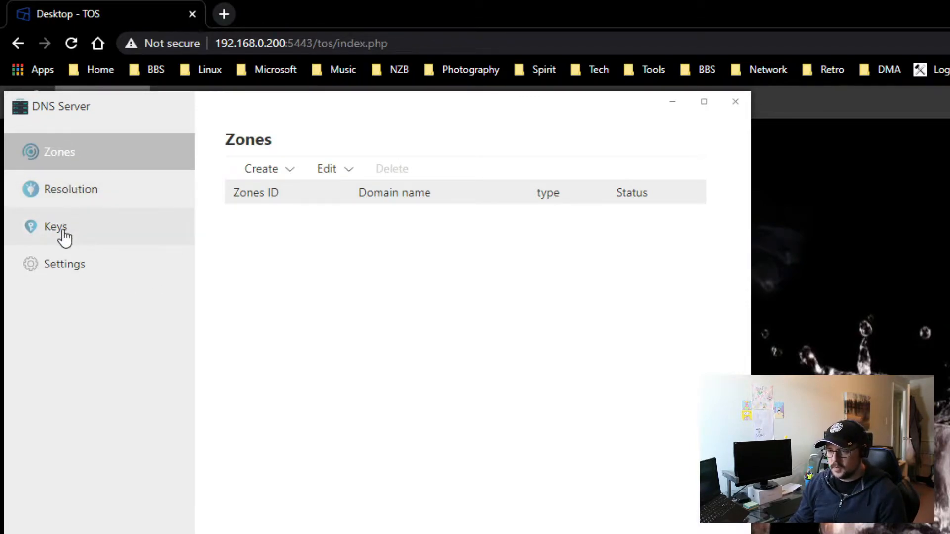
Step: Examine the DNS Server's cache and connection settings and the algorithms offered for creating a key
{"action": "left_click", "coordinate": [77, 273]}
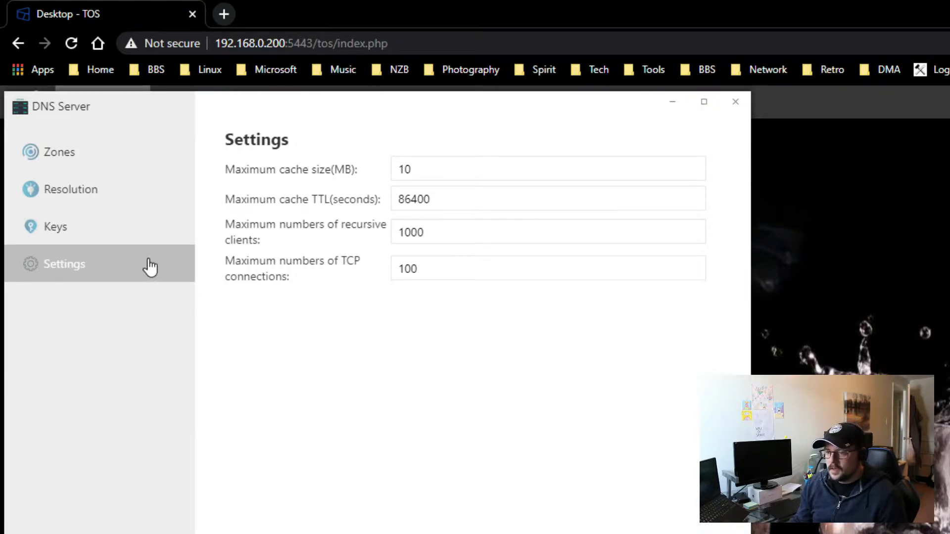
{"action": "left_click", "coordinate": [82, 231]}
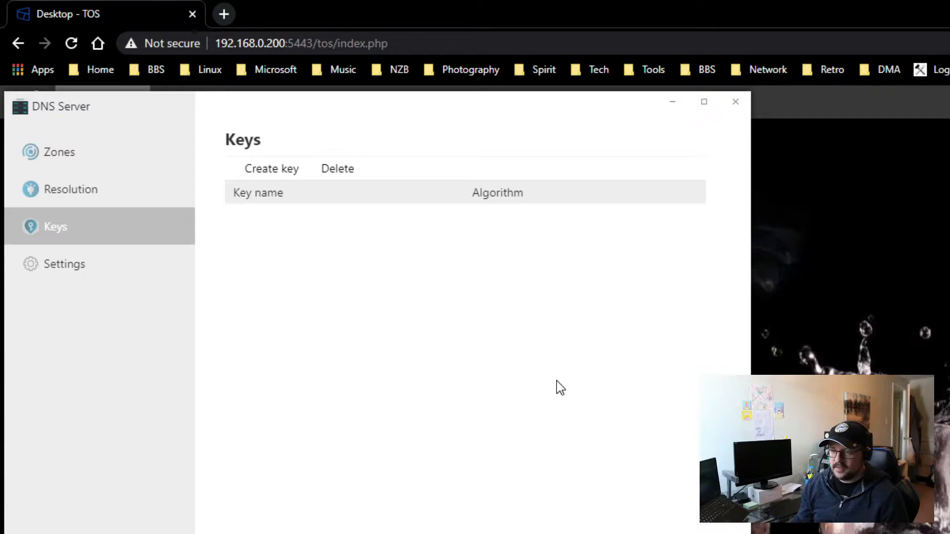
{"action": "left_click", "coordinate": [289, 175]}
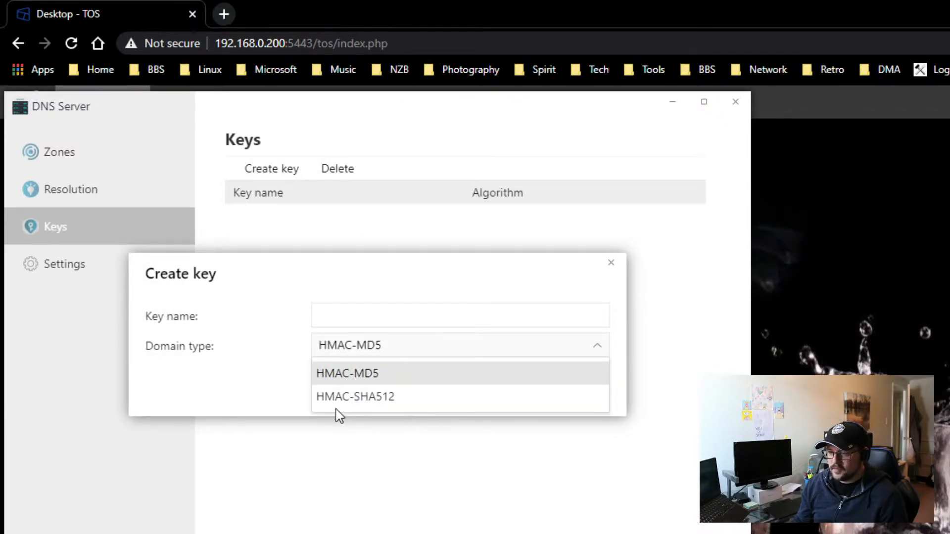
{"action": "left_click", "coordinate": [611, 263]}
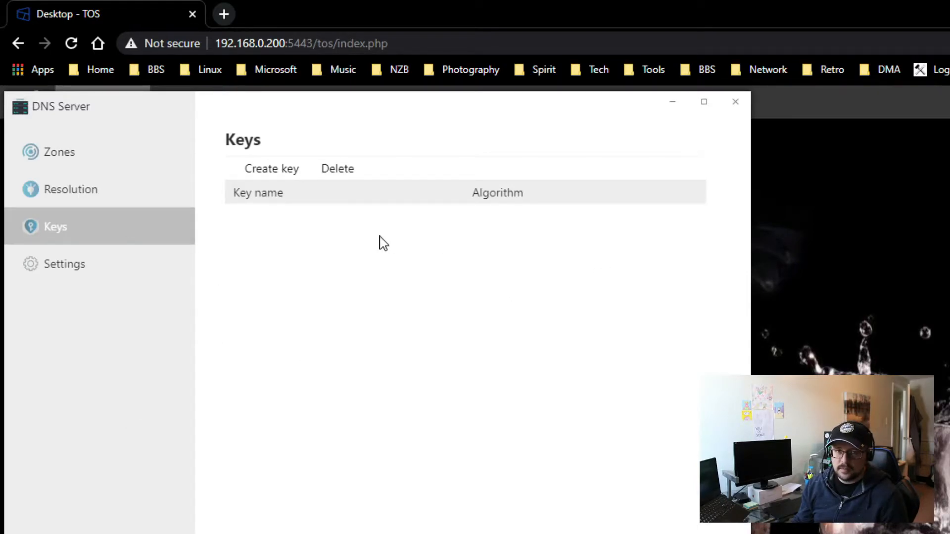
Step: Open the resolution settings and look at the source IP list, leaving source IP limiting switched off
{"action": "left_click", "coordinate": [71, 192]}
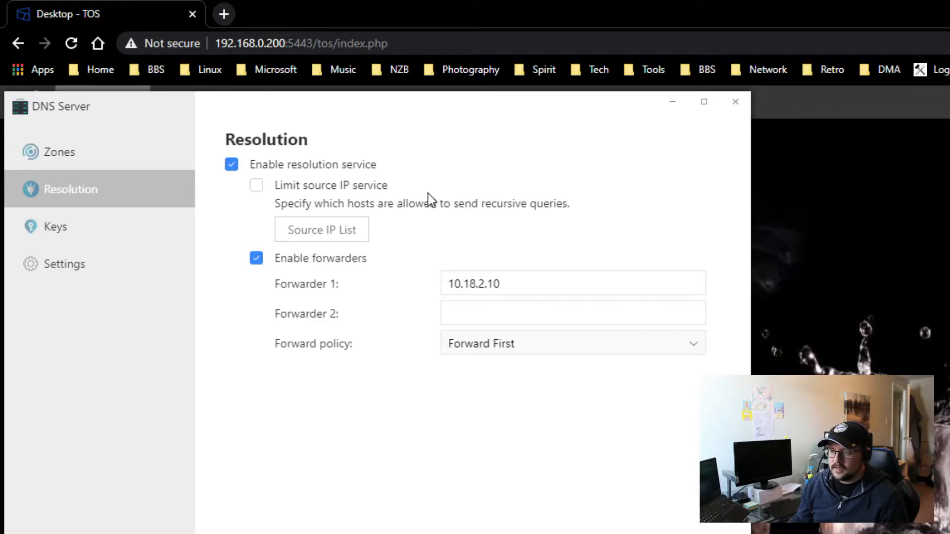
{"action": "left_click", "coordinate": [255, 188]}
{"action": "left_click", "coordinate": [345, 230]}
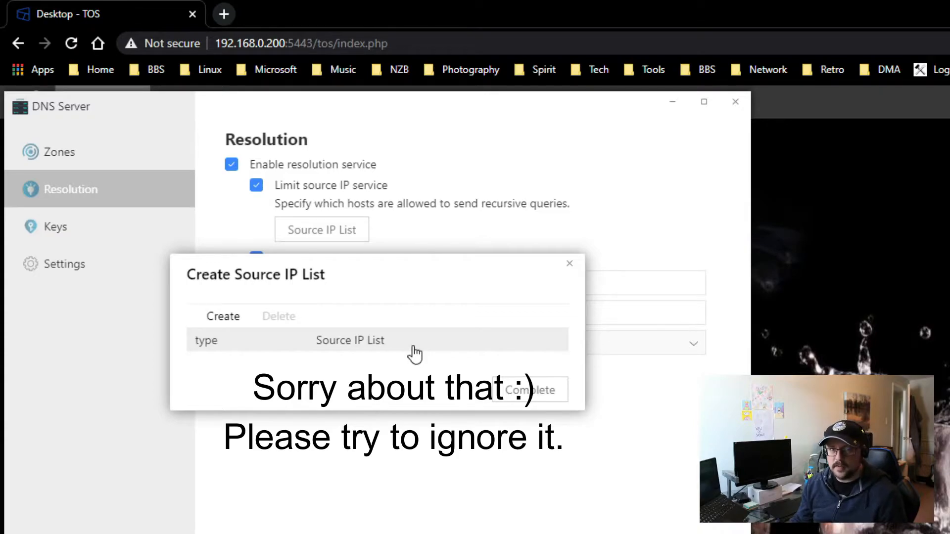
{"action": "left_click", "coordinate": [569, 268]}
{"action": "left_click", "coordinate": [256, 186]}
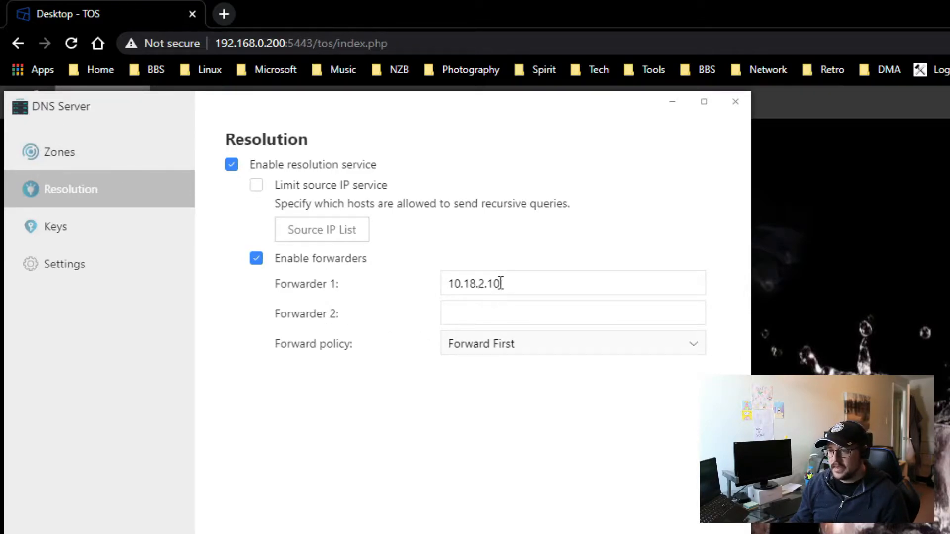
Step: Set Forwarder 1 to 1.1.1.1 and Forwarder 2 to 1.0.0.1, with the Forward First policy
{"action": "left_click_drag", "start_coordinate": [586, 290], "coordinate": [420, 303]}
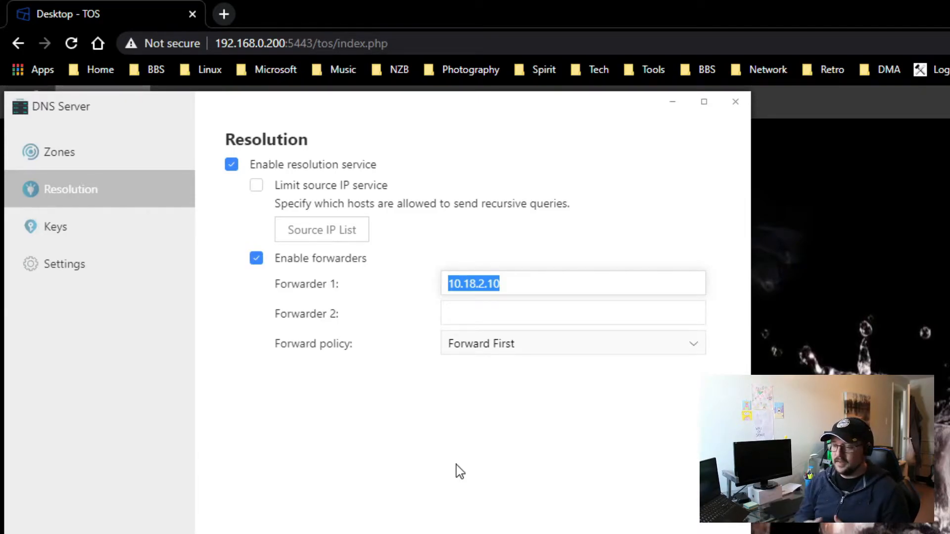
{"action": "type", "text": "1"}
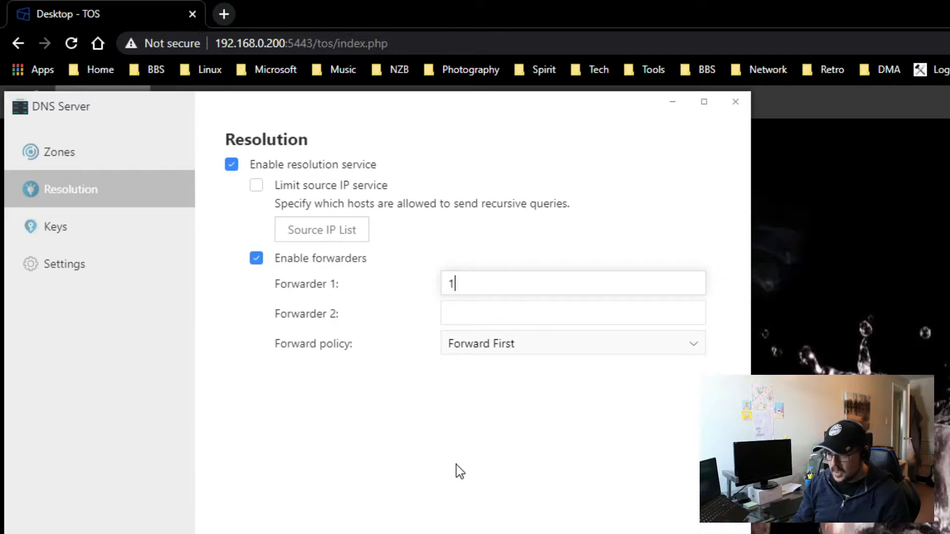
{"action": "type", "text": ".1.1.1"}
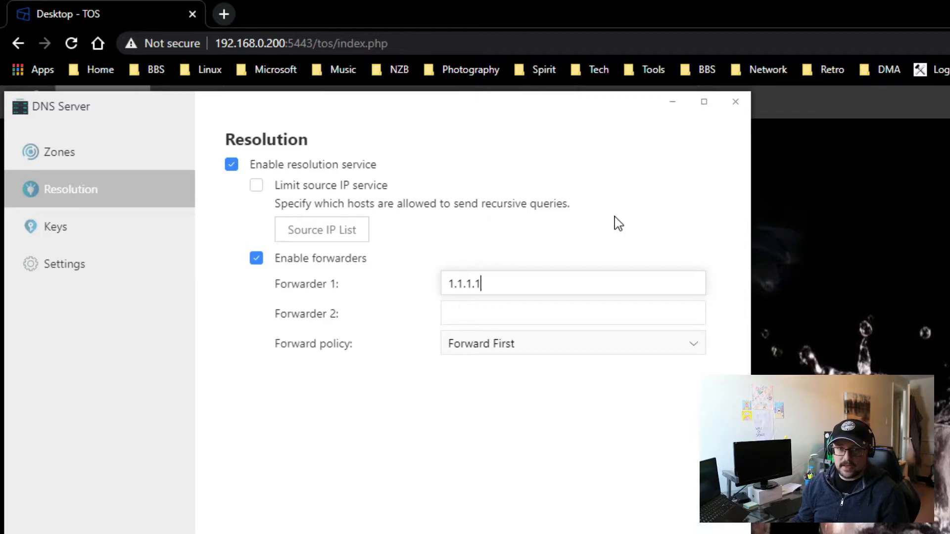
{"action": "left_click", "coordinate": [537, 314]}
{"action": "type", "text": "1.0"}
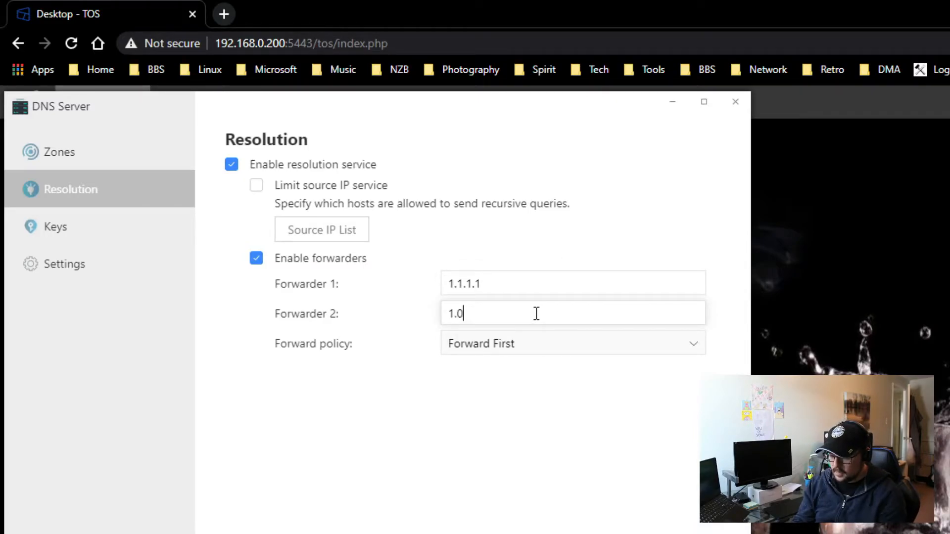
{"action": "type", "text": ".0.1"}
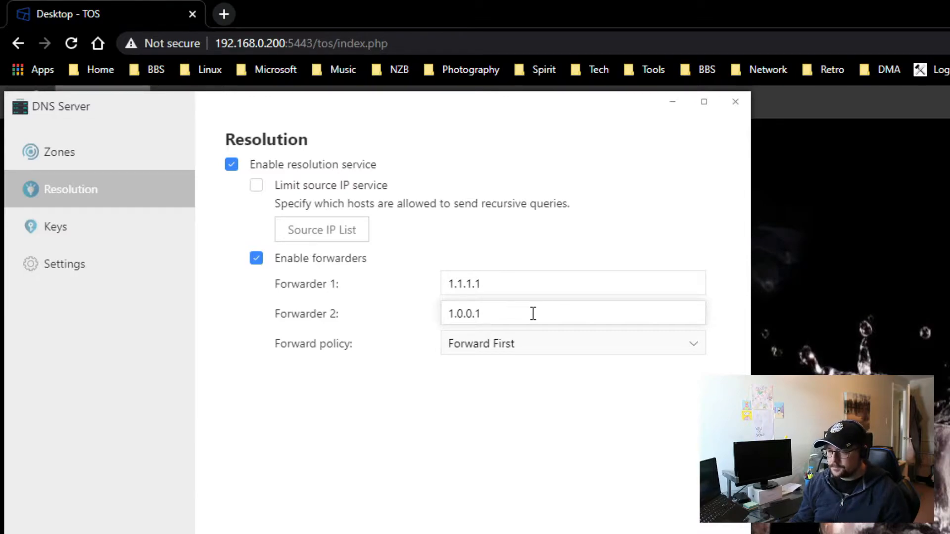
{"action": "left_click", "coordinate": [563, 380]}
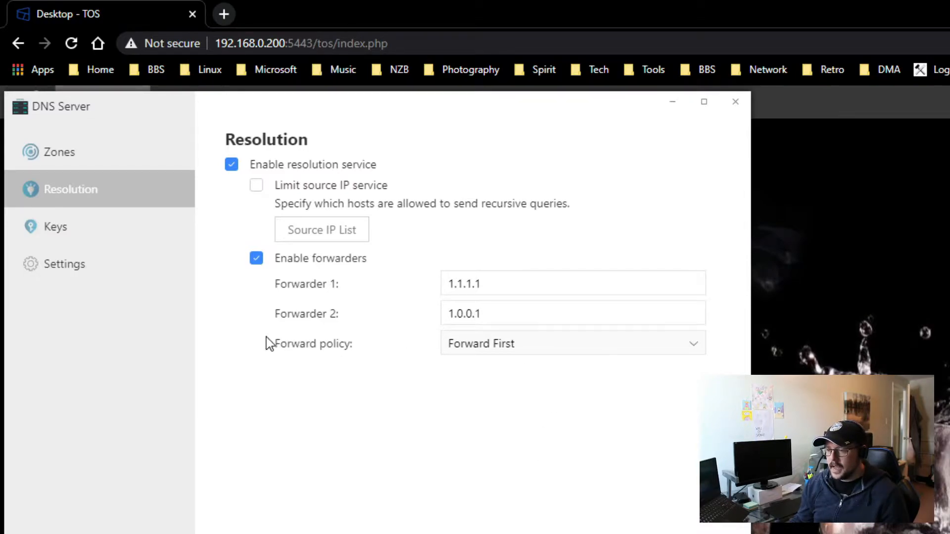
{"action": "left_click", "coordinate": [623, 343]}
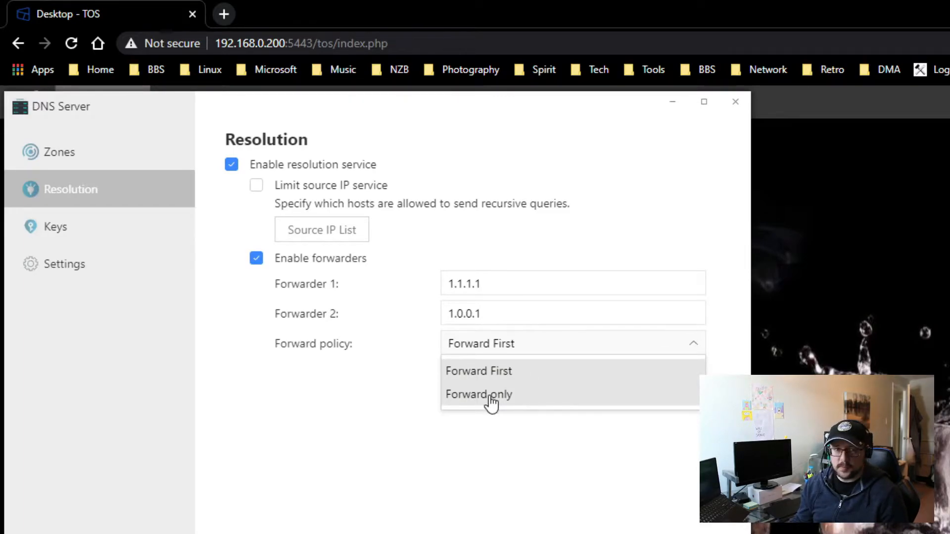
{"action": "left_click", "coordinate": [521, 370]}
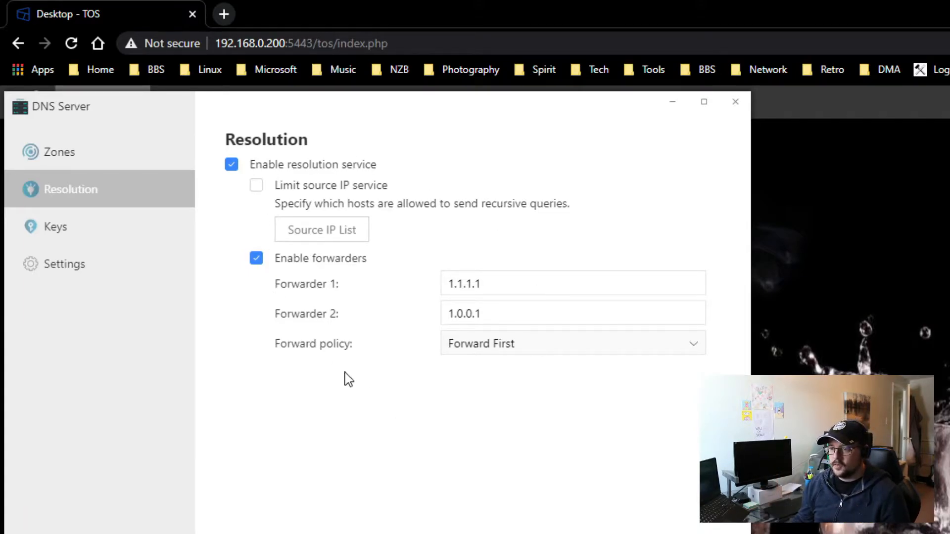
Step: Create a forward master zone for the domain starfleet.lan with master DNS server 192.168.0.200 and the Integer serial format
{"action": "left_click", "coordinate": [77, 156]}
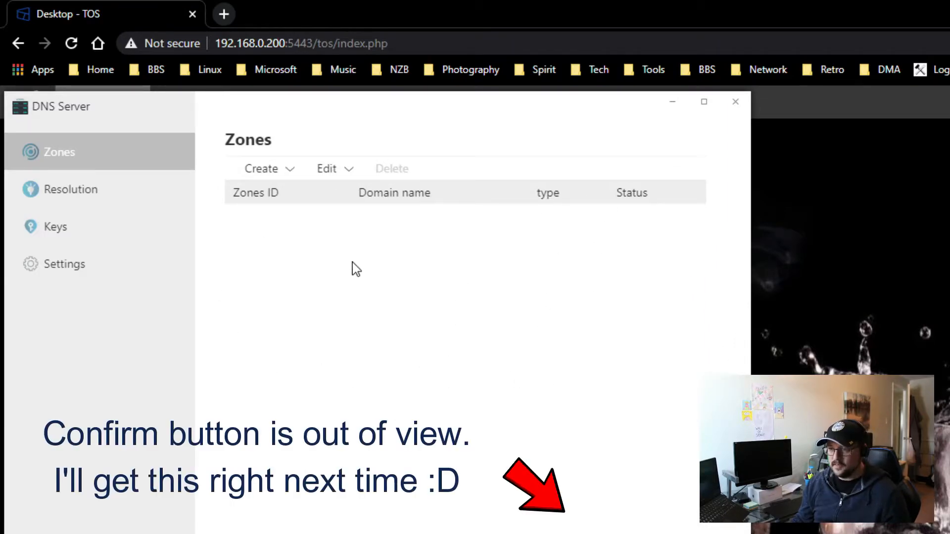
{"action": "left_click", "coordinate": [296, 169]}
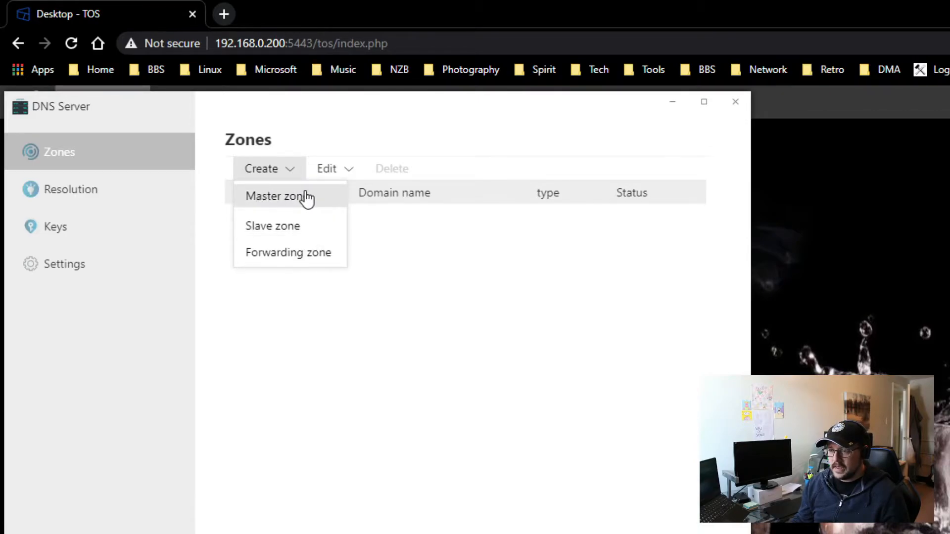
{"action": "left_click", "coordinate": [259, 198]}
{"action": "left_click", "coordinate": [284, 179]}
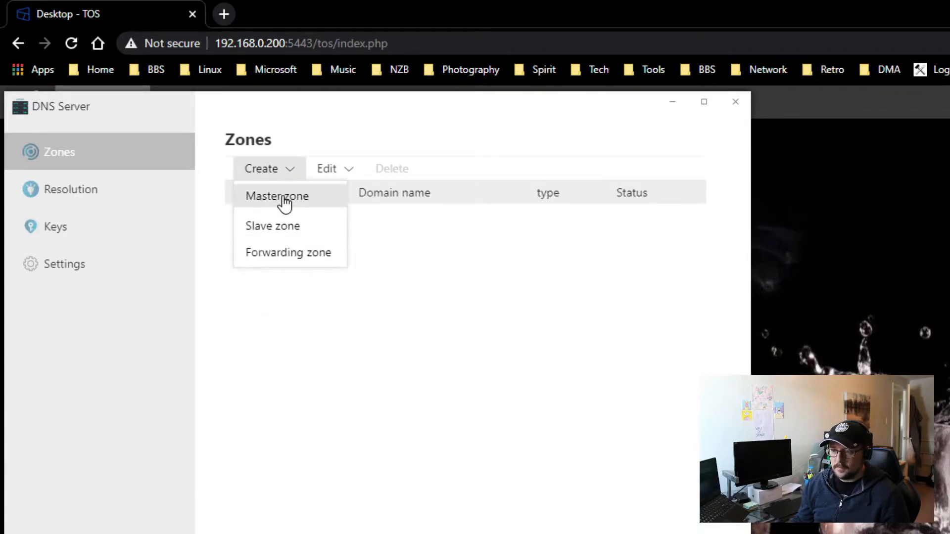
{"action": "left_click", "coordinate": [282, 204]}
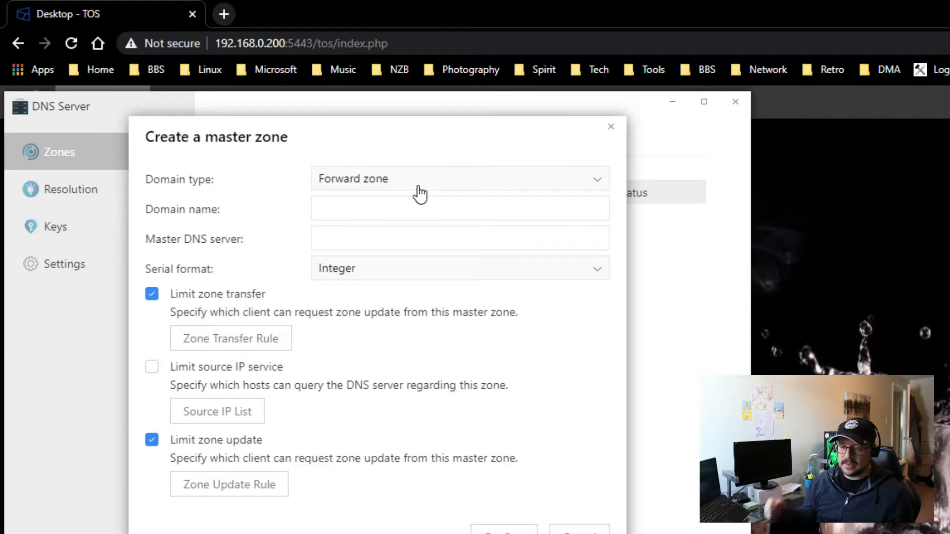
{"action": "left_click", "coordinate": [419, 212]}
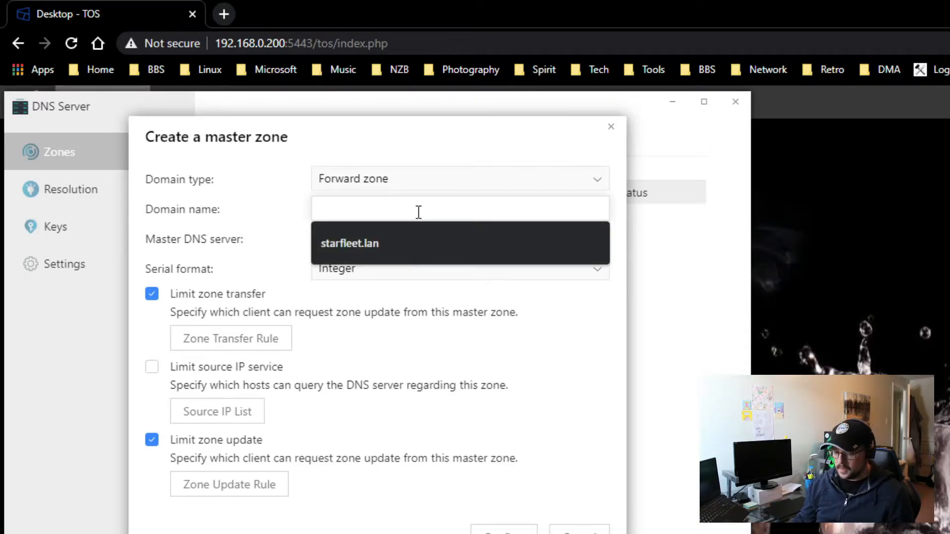
{"action": "left_click", "coordinate": [380, 244]}
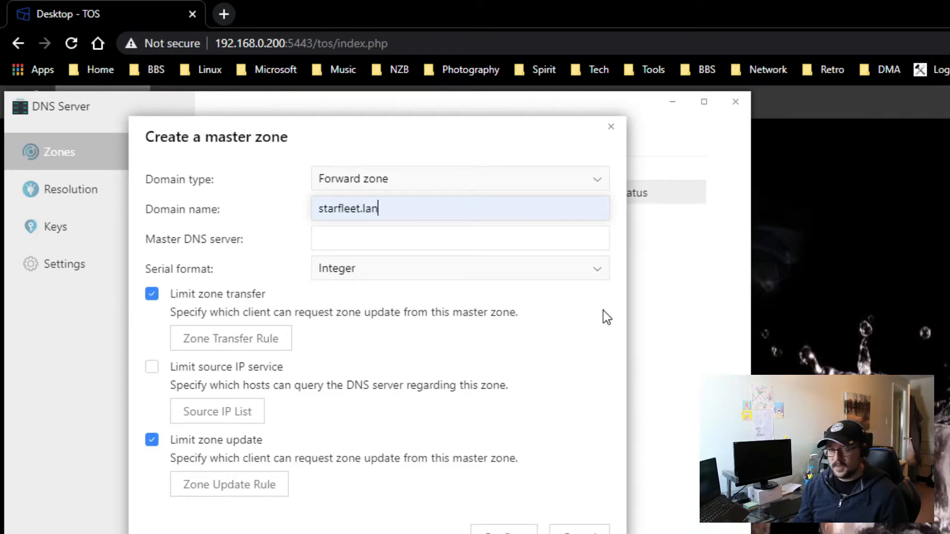
{"action": "left_click", "coordinate": [353, 239]}
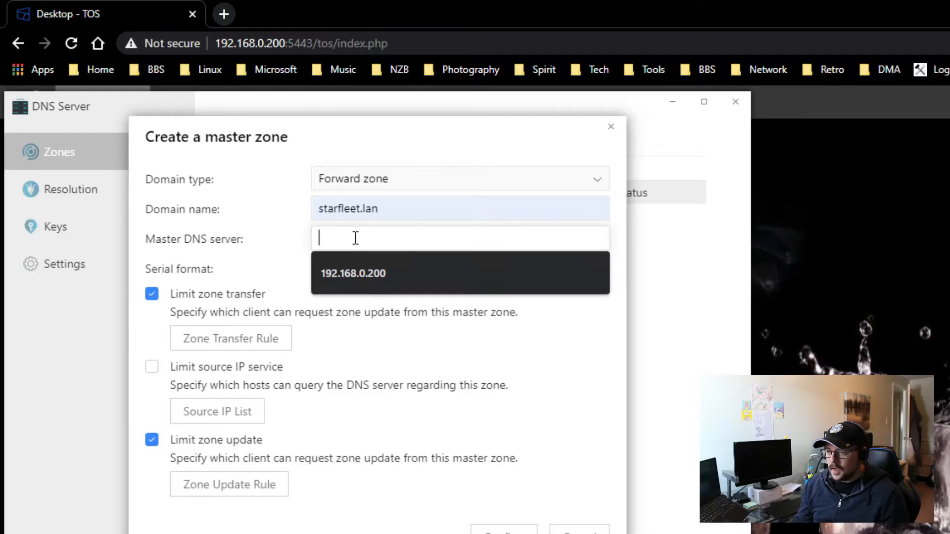
{"action": "left_click", "coordinate": [363, 269]}
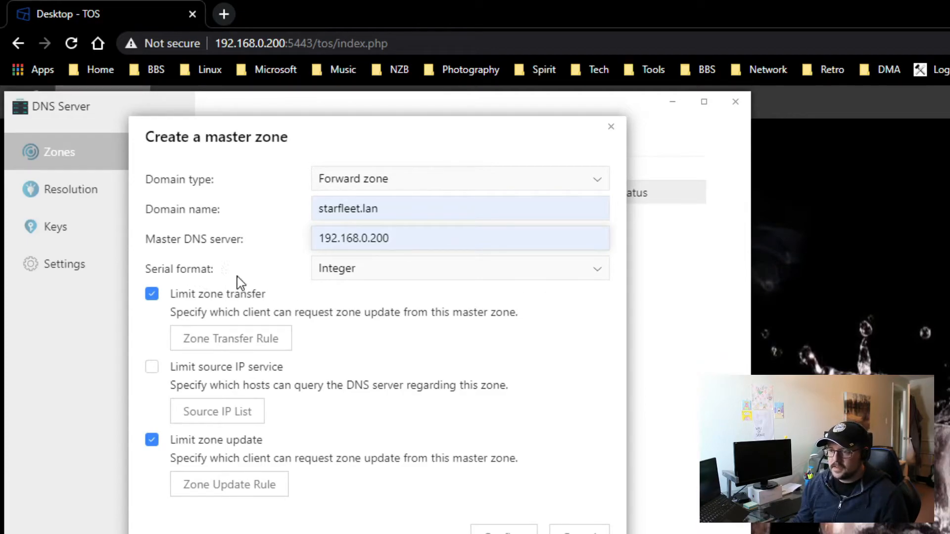
{"action": "left_click", "coordinate": [394, 280]}
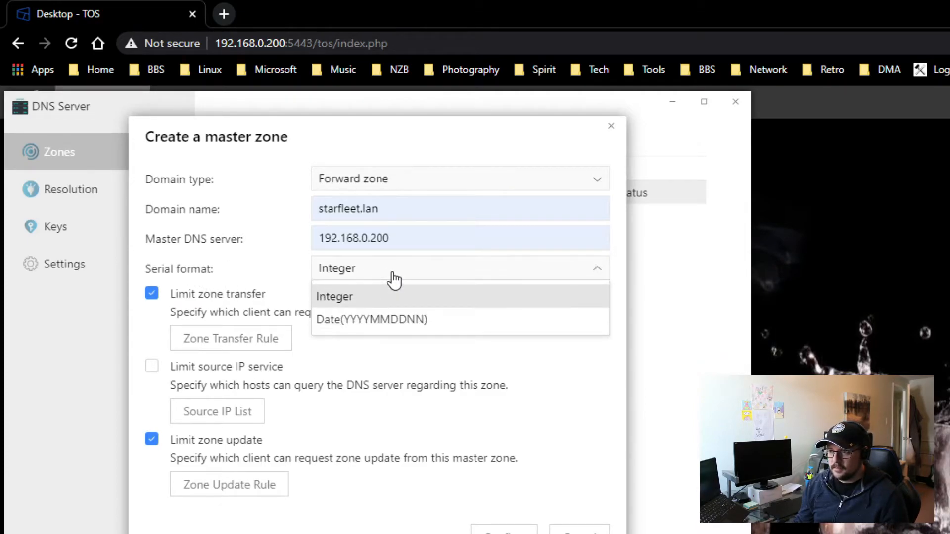
{"action": "left_click", "coordinate": [394, 279]}
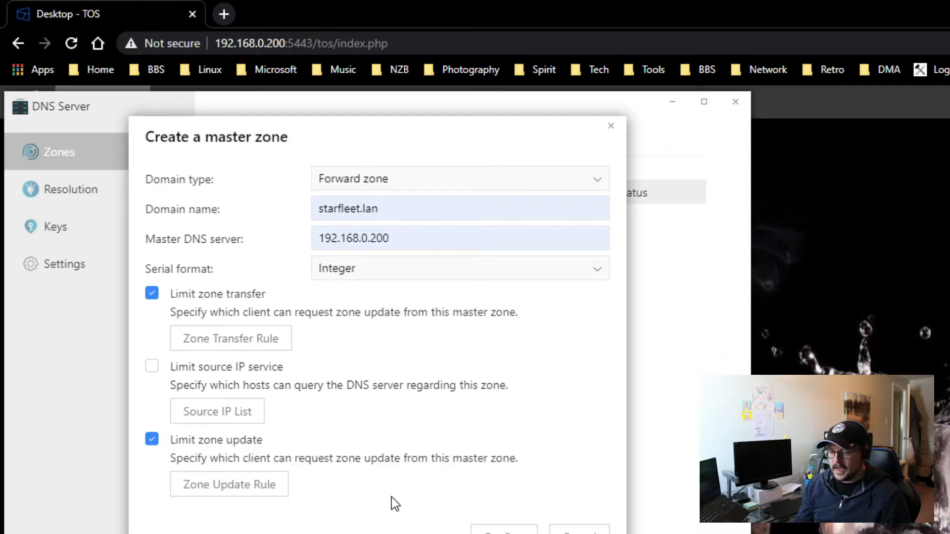
{"action": "left_click", "coordinate": [504, 530]}
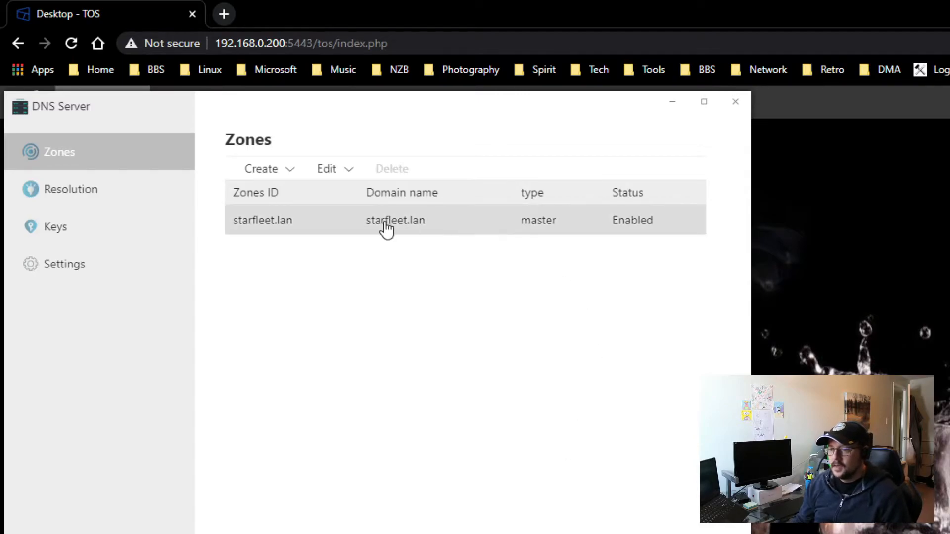
Step: Open the resource records of the starfleet.lan zone for editing
{"action": "left_click", "coordinate": [448, 230]}
{"action": "left_click", "coordinate": [346, 171]}
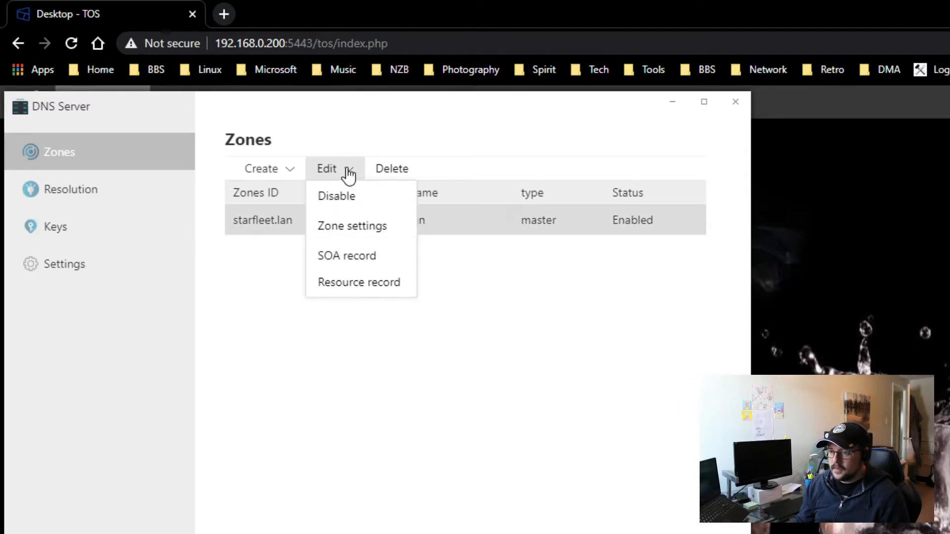
{"action": "left_click", "coordinate": [366, 292]}
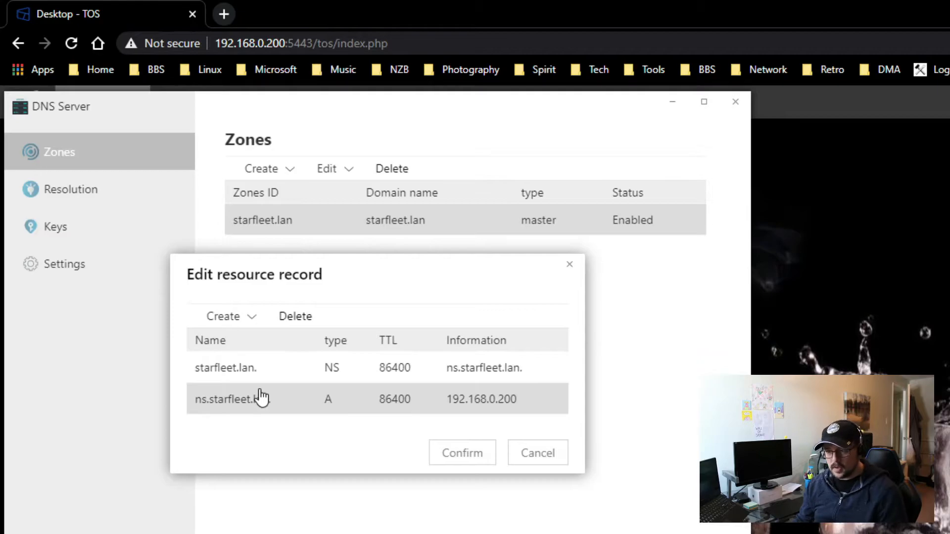
Step: Add an A record with the name enterprise.starfleet.lan. and the IP address 192.168.0.203
{"action": "left_click", "coordinate": [253, 320]}
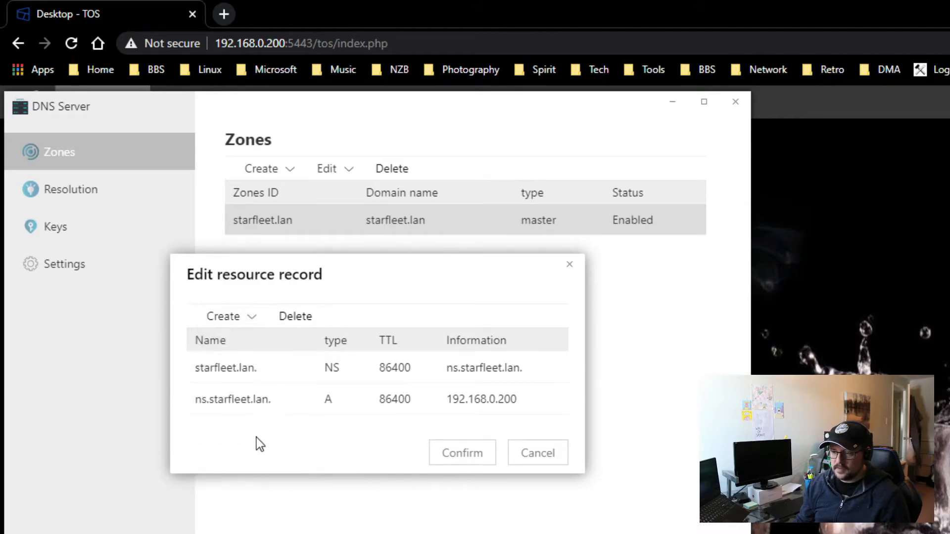
{"action": "mouse_move", "coordinate": [257, 313]}
{"action": "left_click", "coordinate": [255, 352]}
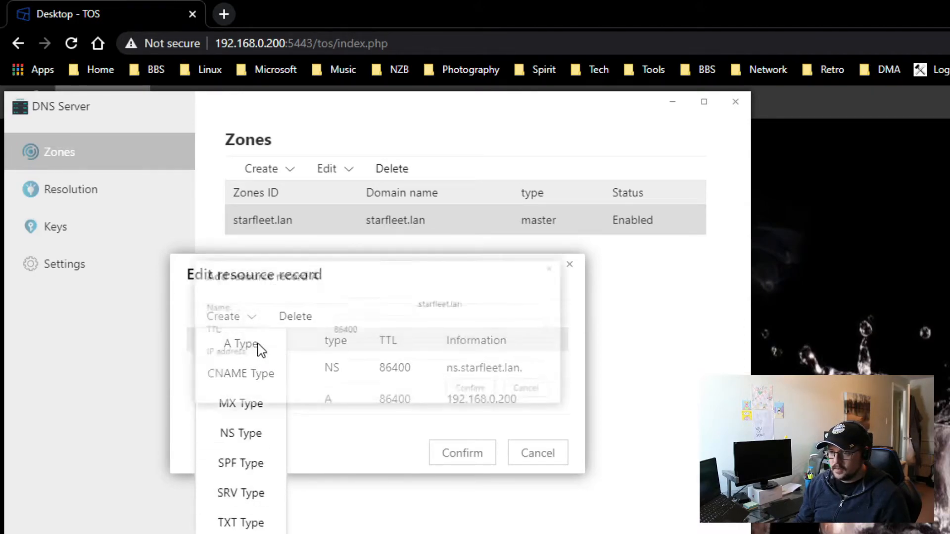
{"action": "left_click", "coordinate": [396, 298]}
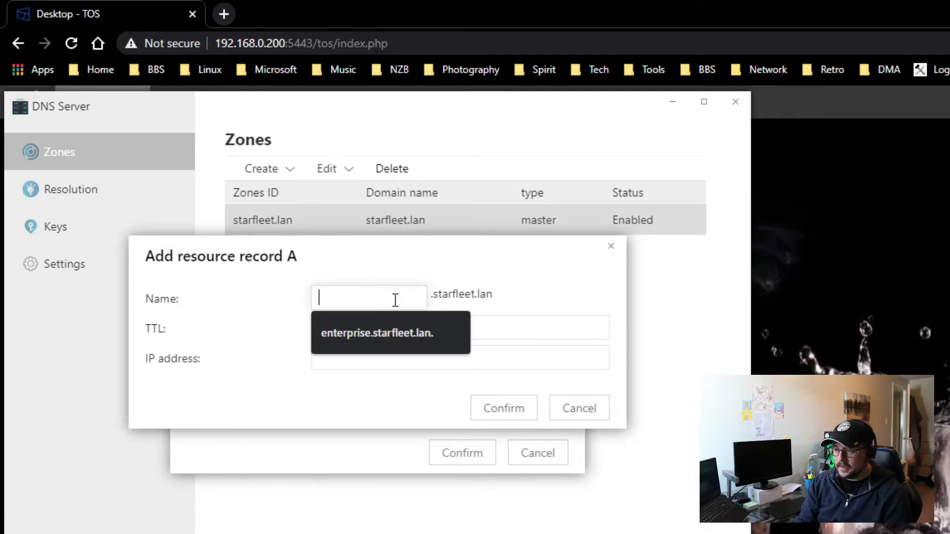
{"action": "left_click", "coordinate": [366, 333]}
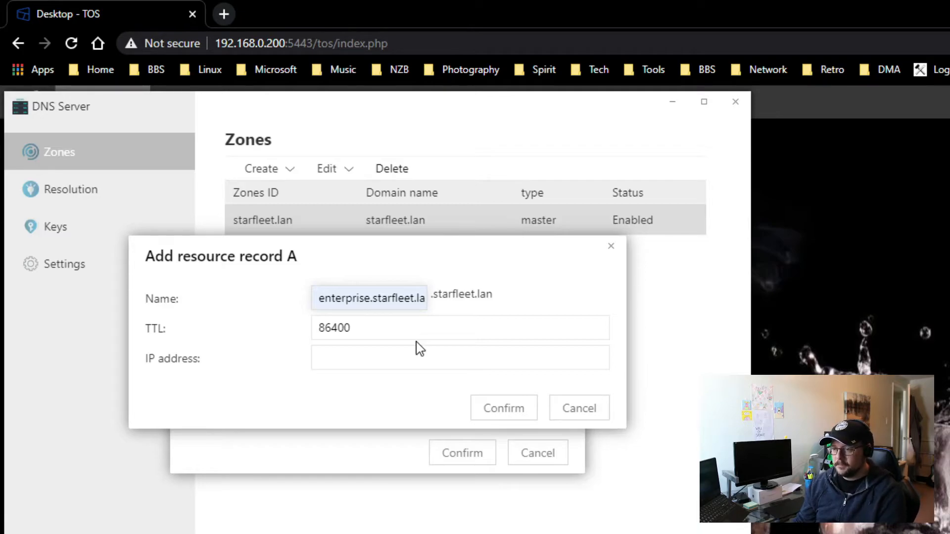
{"action": "left_click", "coordinate": [410, 362]}
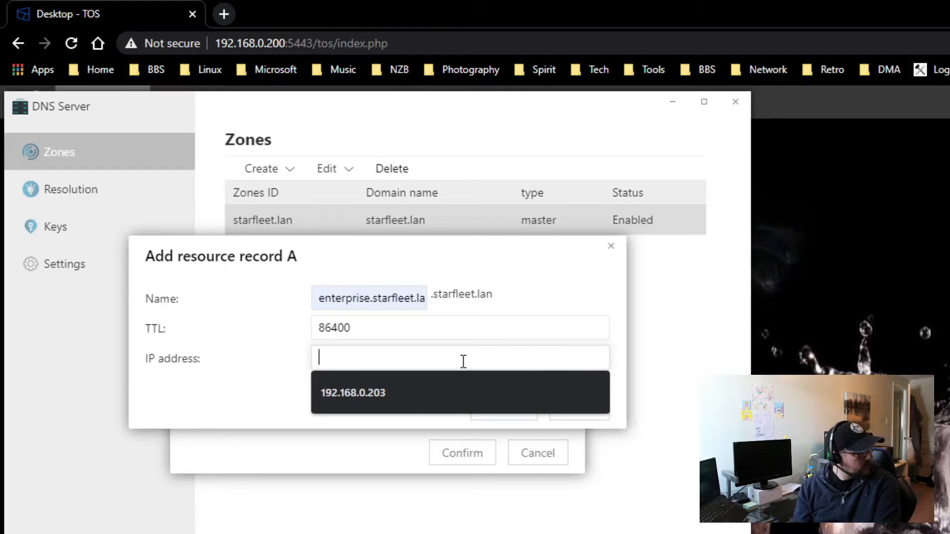
{"action": "left_click", "coordinate": [370, 391]}
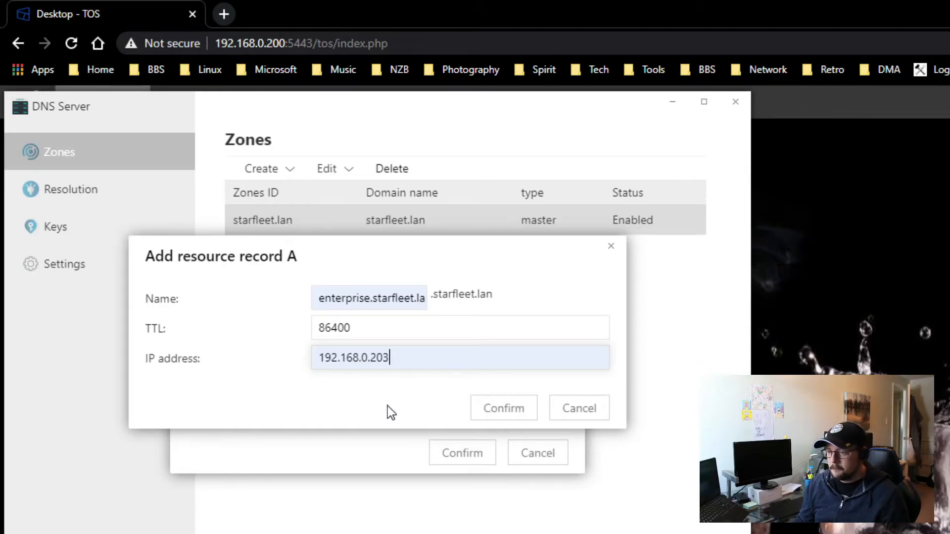
{"action": "left_click", "coordinate": [498, 415]}
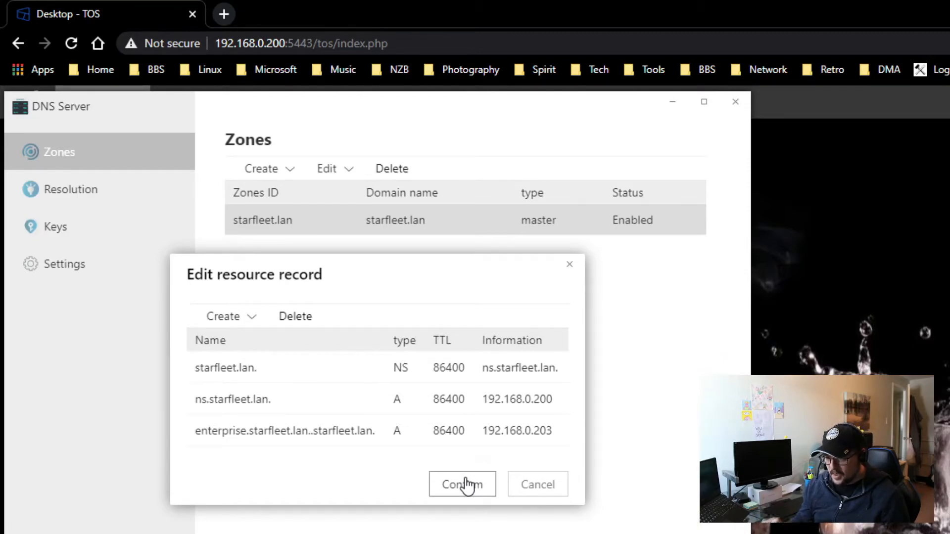
Step: Delete the A record with the doubled domain name, enterprise.starfleet.lan..starfleet.lan
{"action": "left_click", "coordinate": [297, 435]}
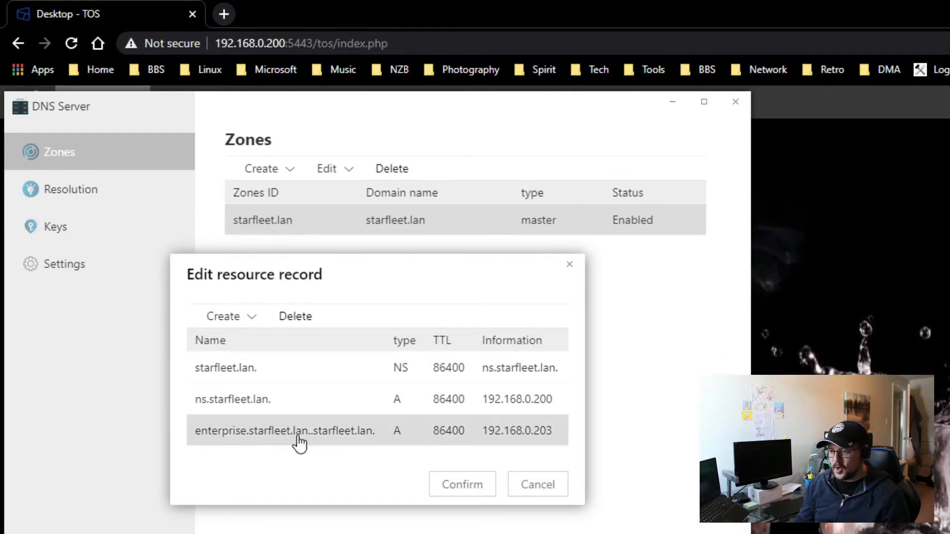
{"action": "left_click", "coordinate": [295, 317]}
{"action": "left_click", "coordinate": [386, 367]}
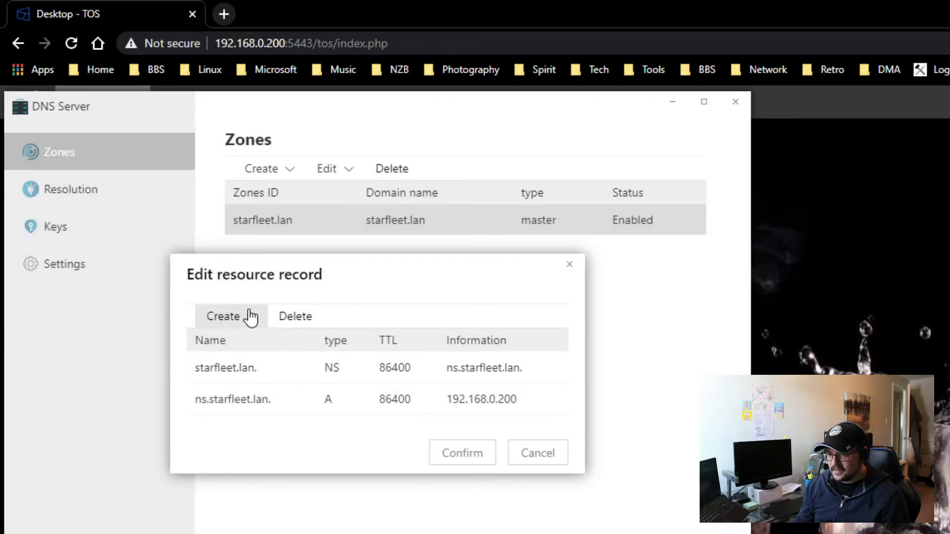
Step: Add an A record named enterprise with IP address 192.168.0.203 and save the zone's resource records
{"action": "mouse_move", "coordinate": [251, 324]}
{"action": "left_click", "coordinate": [254, 345]}
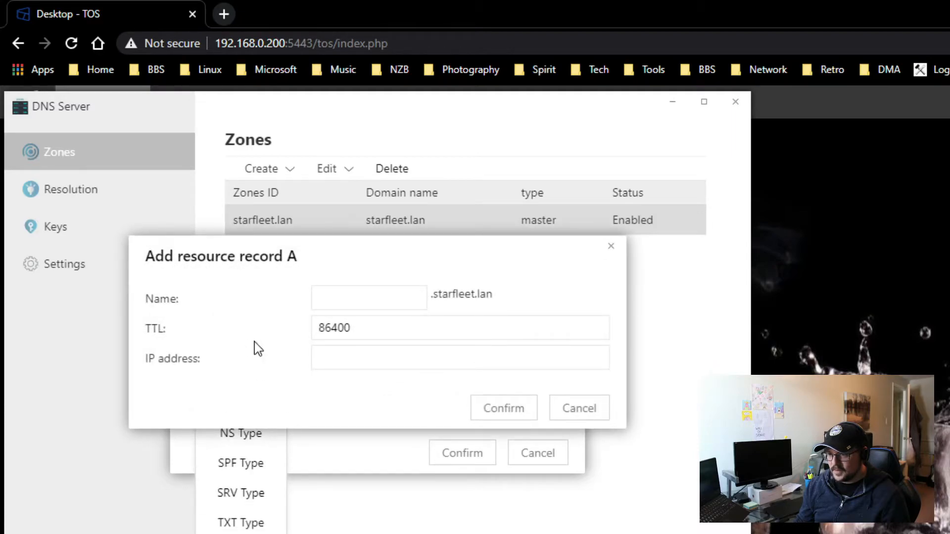
{"action": "left_click", "coordinate": [389, 307]}
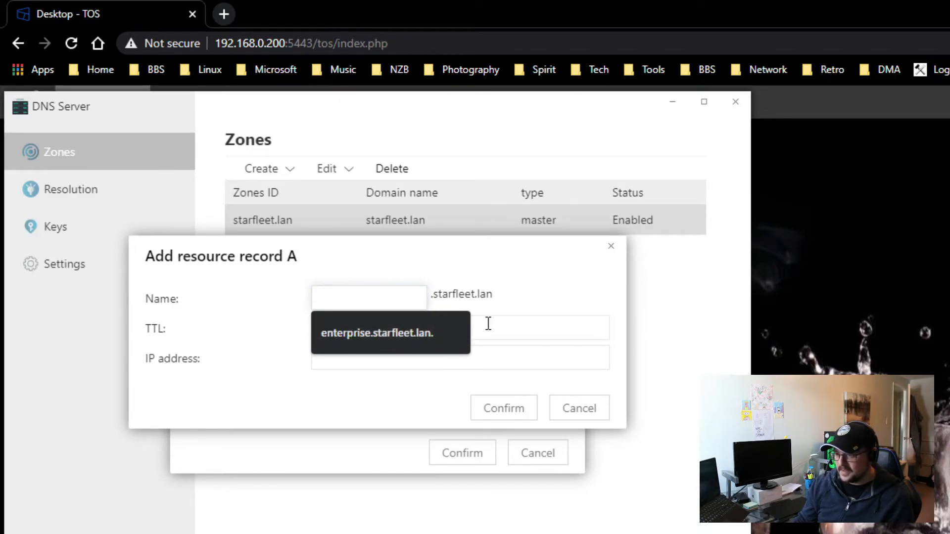
{"action": "type", "text": "nterprise"}
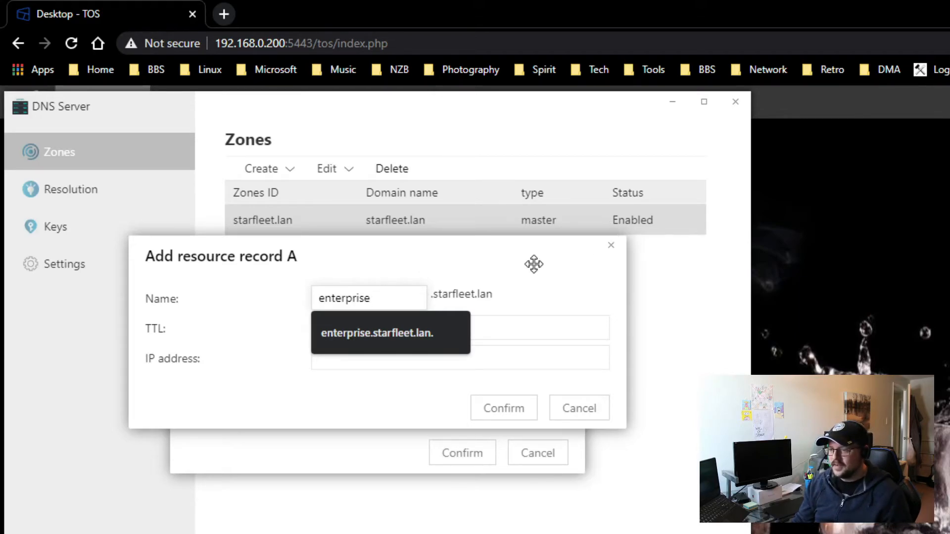
{"action": "left_click", "coordinate": [495, 324]}
{"action": "left_click", "coordinate": [428, 361]}
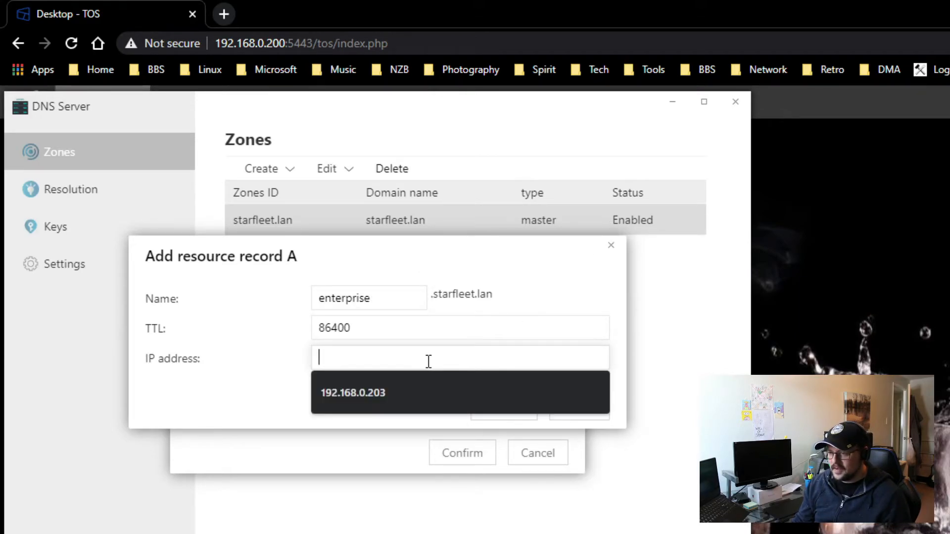
{"action": "left_click", "coordinate": [356, 391]}
{"action": "left_click", "coordinate": [505, 409]}
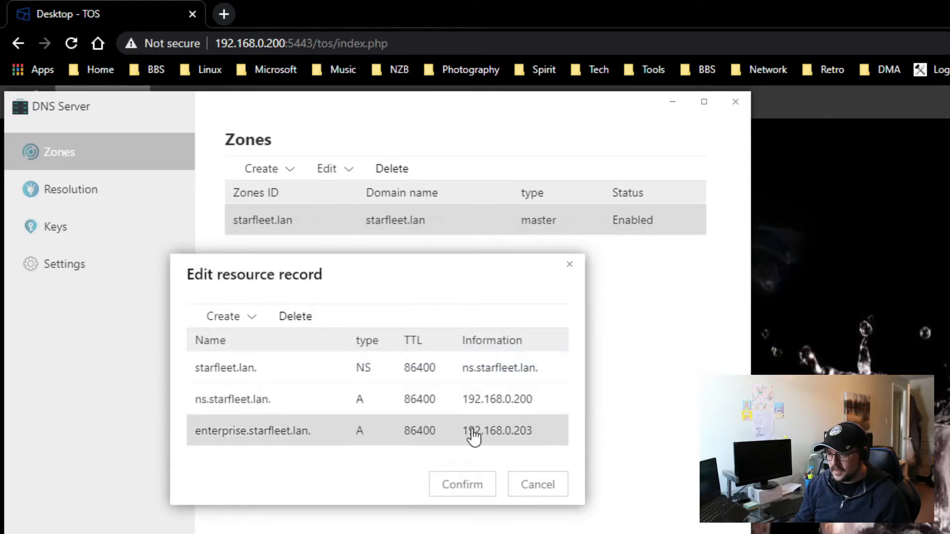
{"action": "left_click", "coordinate": [462, 487]}
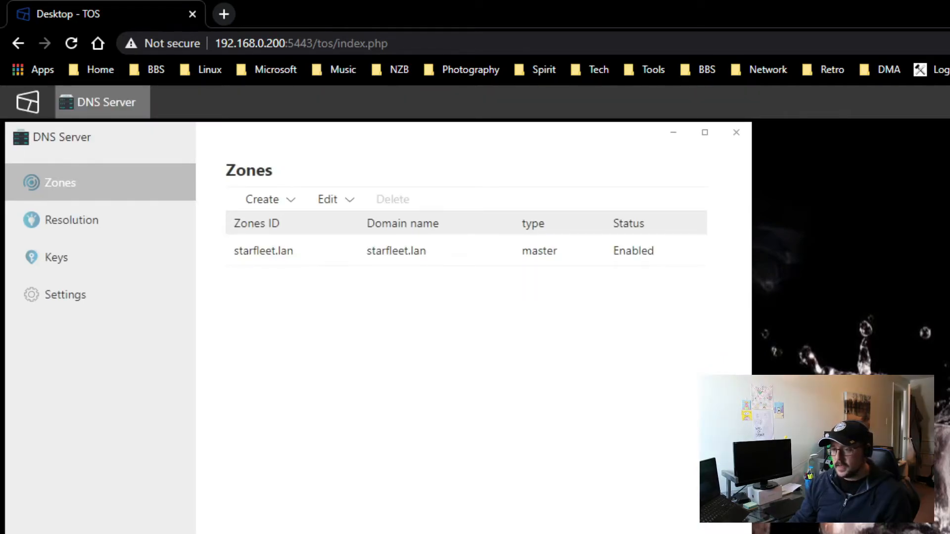
Step: Open the Internet Protocol Version 4 (TCP/IPv4) properties of the Ethernet connection
{"action": "left_click_drag", "start_coordinate": [311, 532], "coordinate": [306, 137]}
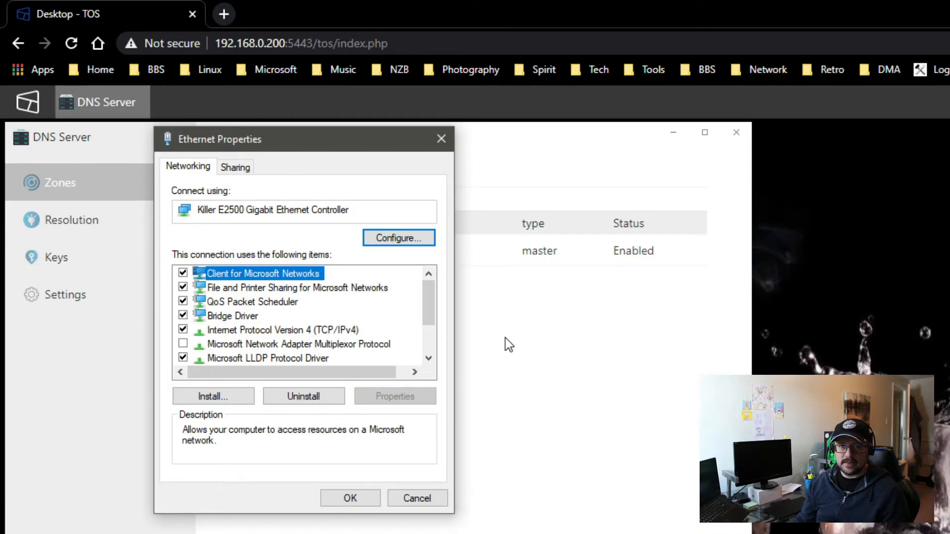
{"action": "left_click", "coordinate": [341, 331]}
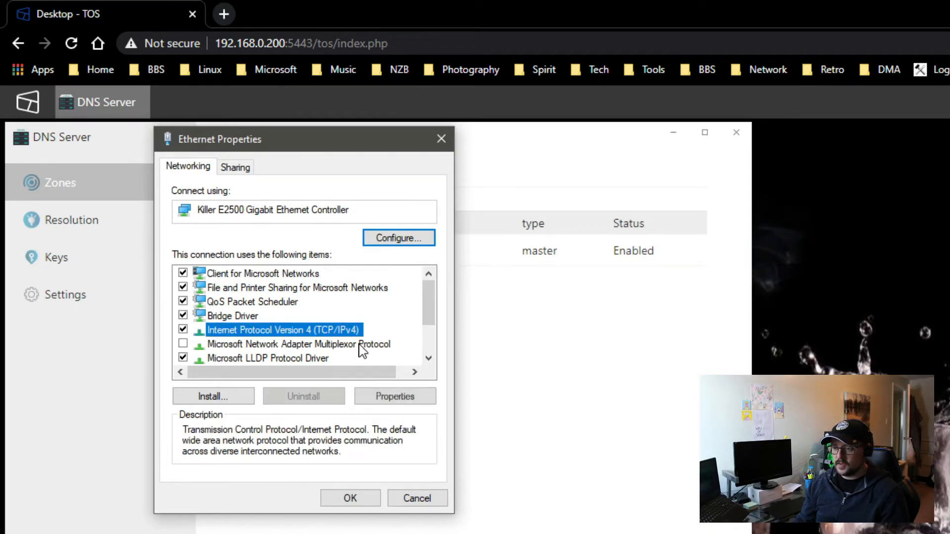
{"action": "double_click", "coordinate": [308, 330]}
{"action": "left_click_drag", "start_coordinate": [339, 189], "coordinate": [315, 132]}
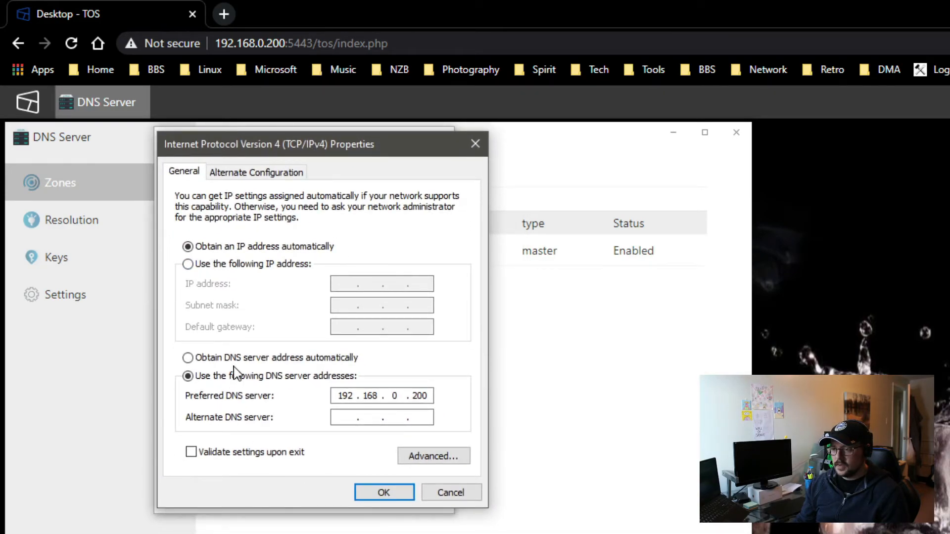
Step: Clear the existing DNS entry and set the preferred DNS server manually to 192.168.0.200
{"action": "left_click", "coordinate": [188, 358]}
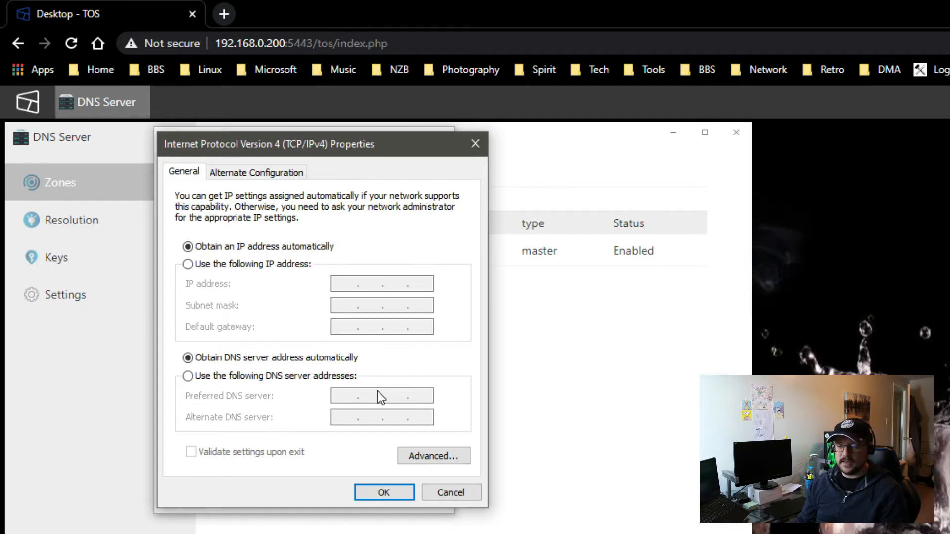
{"action": "left_click", "coordinate": [189, 377]}
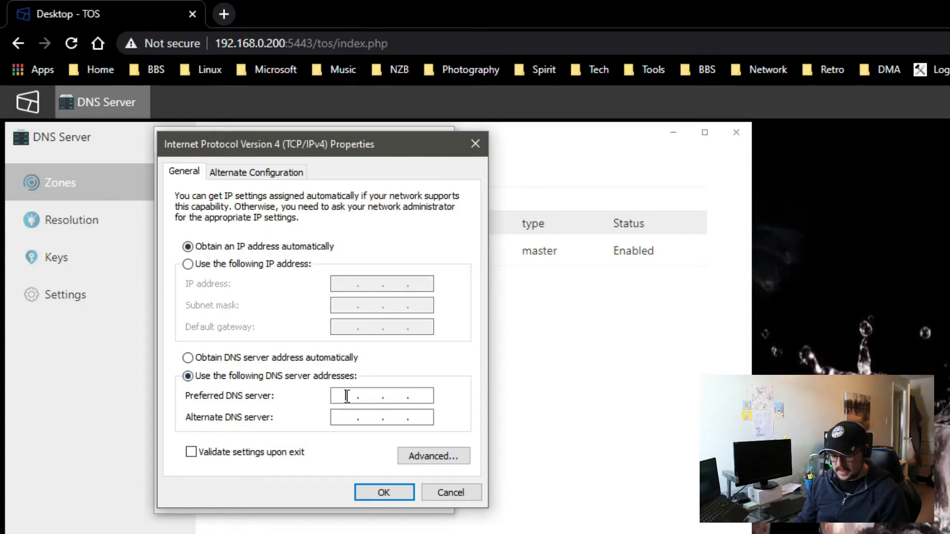
{"action": "type", "text": "192.16."}
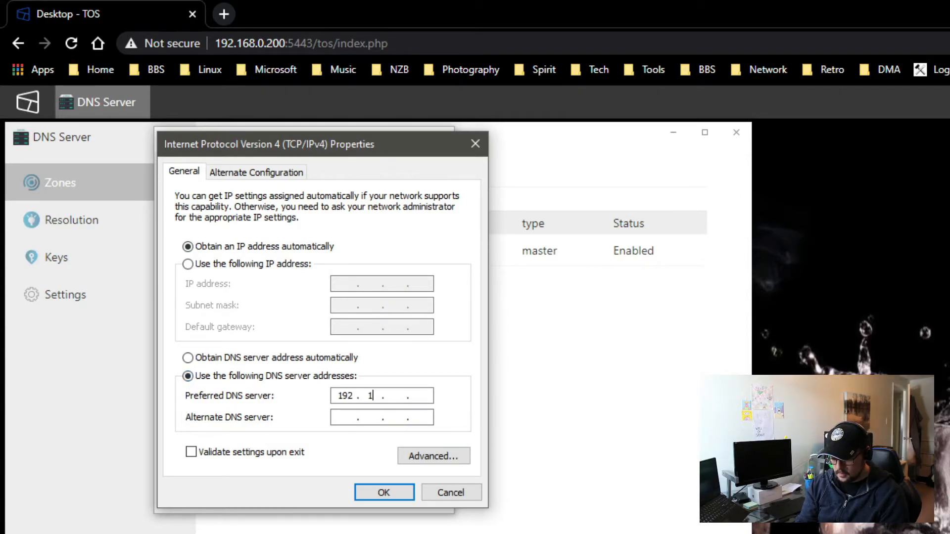
{"action": "type", "text": "8"}
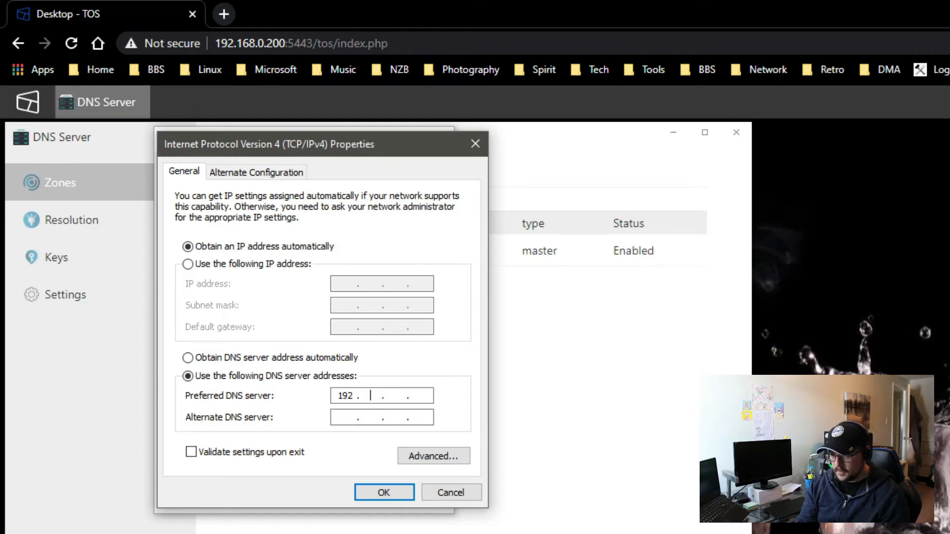
{"action": "type", "text": "168"}
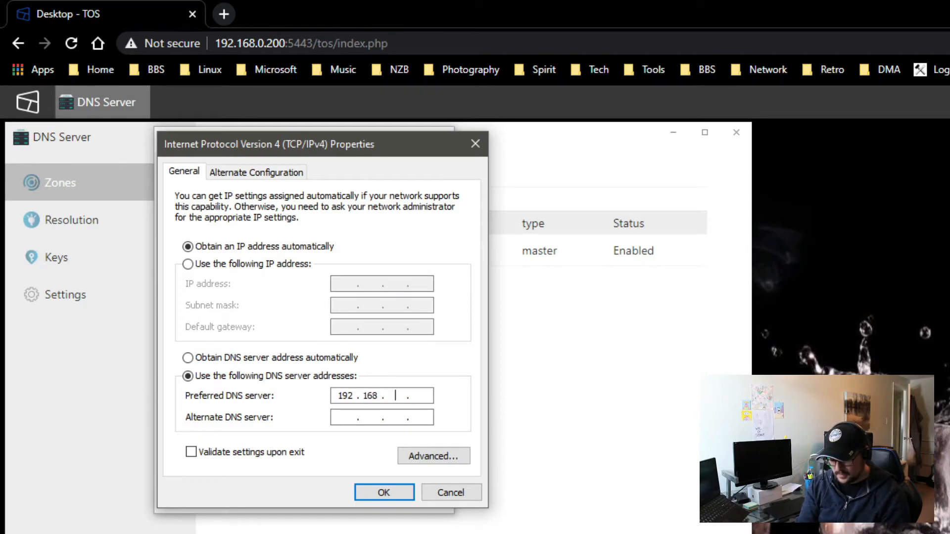
{"action": "type", "text": "0.200"}
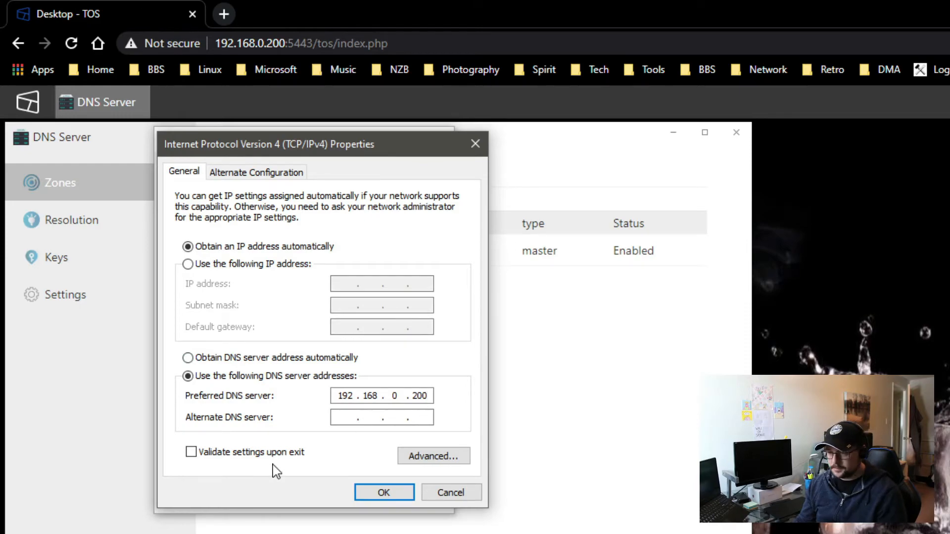
Step: Open the DNS options in the connection's advanced TCP/IP settings
{"action": "left_click", "coordinate": [430, 458]}
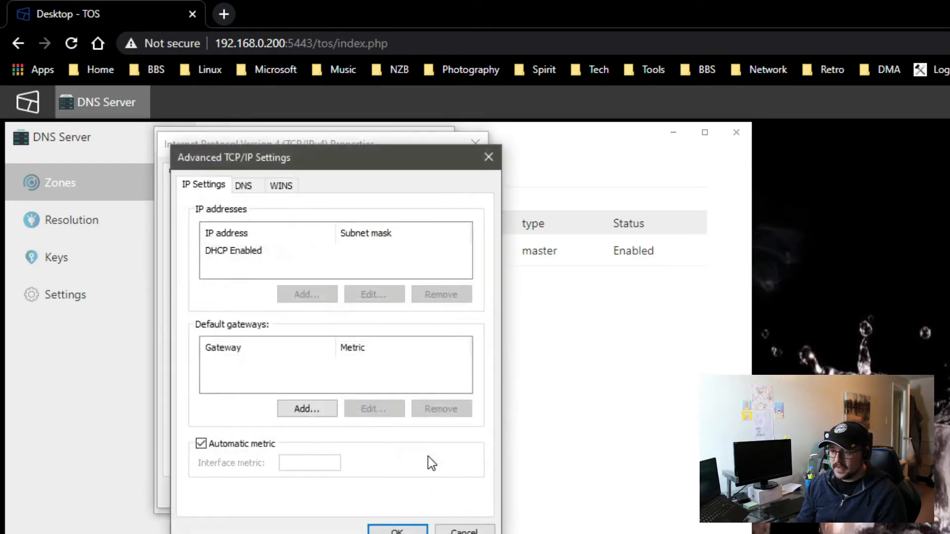
{"action": "left_click_drag", "start_coordinate": [358, 165], "coordinate": [343, 133]}
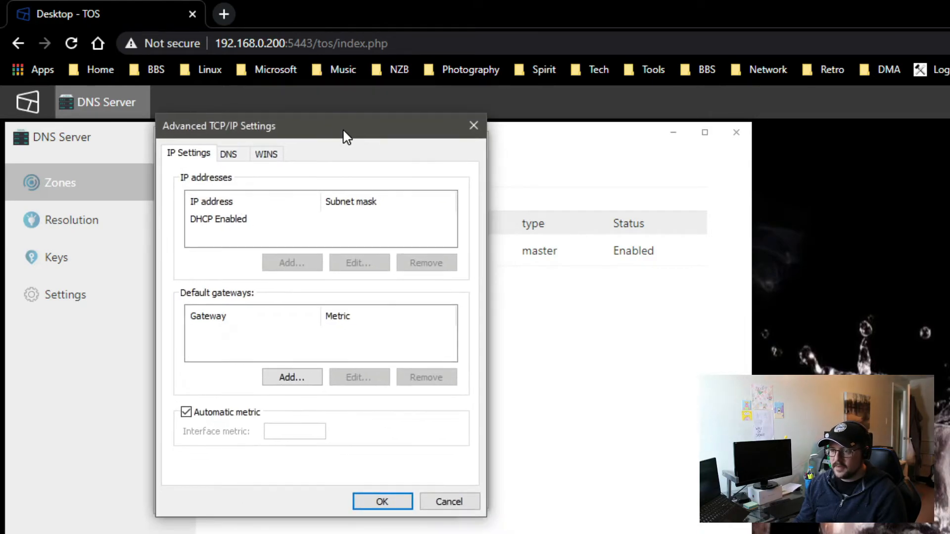
{"action": "left_click", "coordinate": [235, 154]}
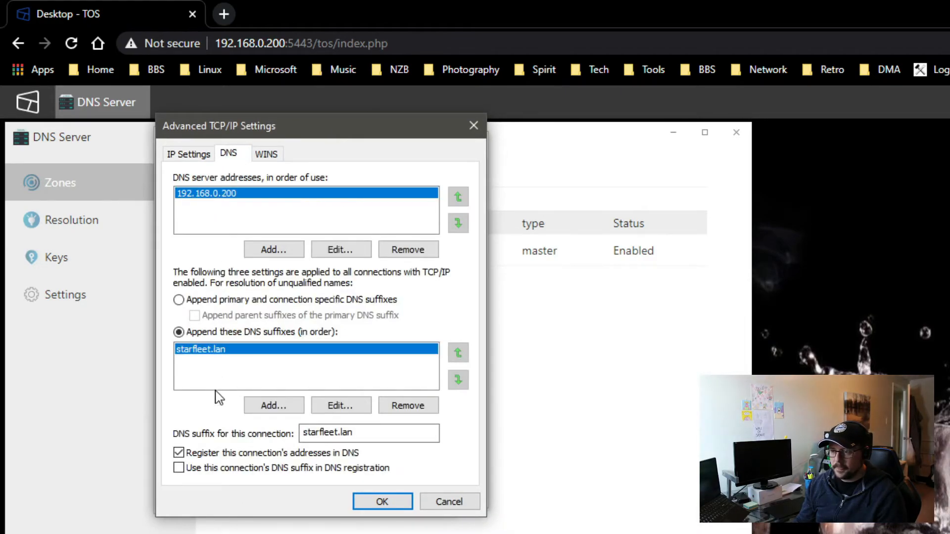
Step: Choose appending primary and connection specific DNS suffixes, and re-enter starfleet.lan as this connection's DNS suffix
{"action": "left_click", "coordinate": [179, 299]}
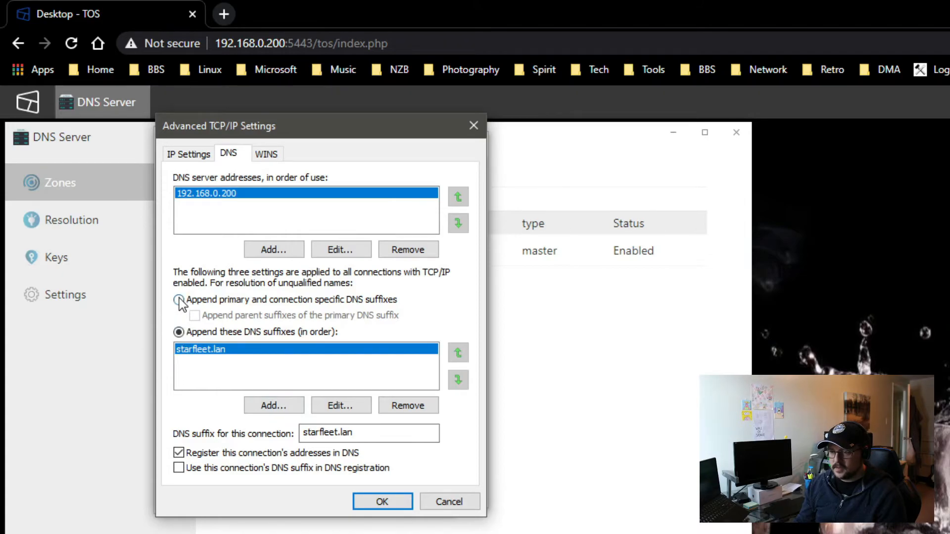
{"action": "left_click_drag", "start_coordinate": [362, 433], "coordinate": [210, 434]}
{"action": "key", "text": "BackSpace"}
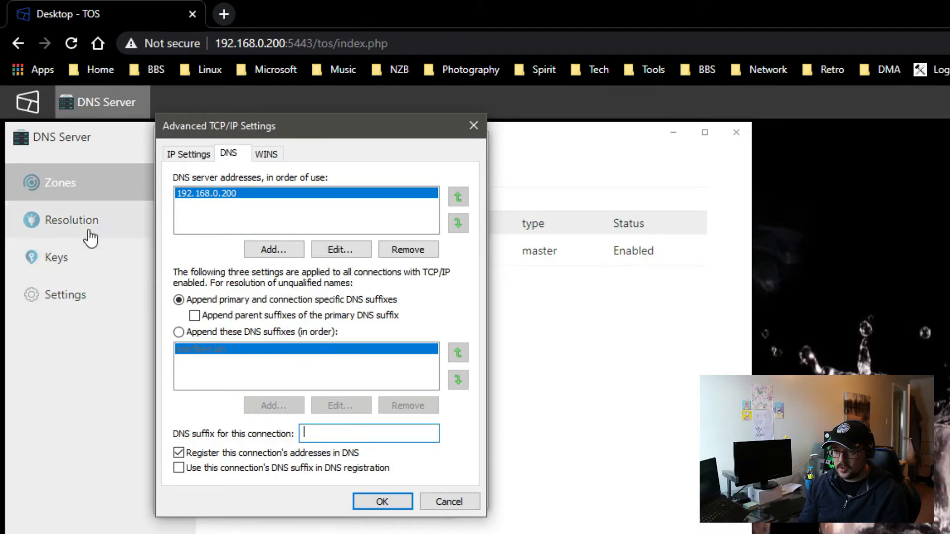
{"action": "left_click", "coordinate": [102, 182]}
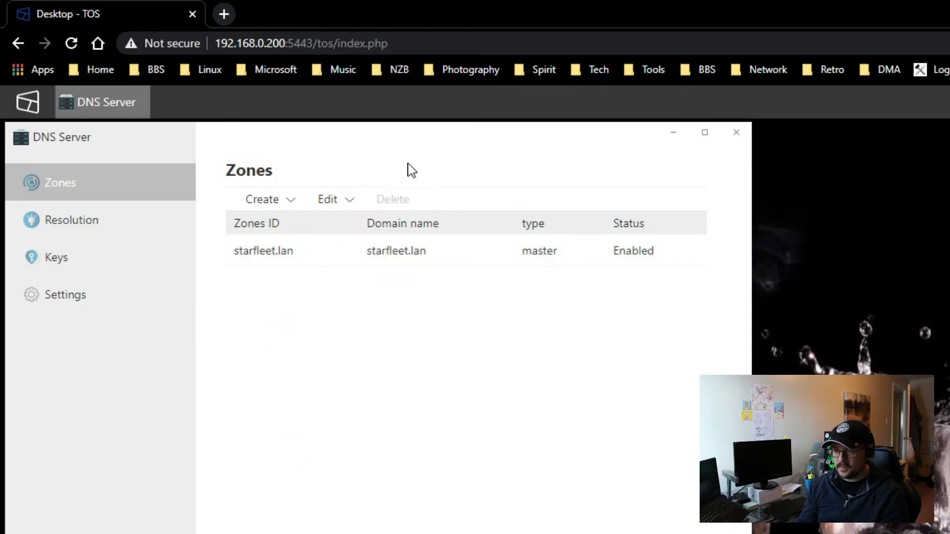
{"action": "mouse_move", "coordinate": [424, 132]}
{"action": "left_mouse_down"}
{"action": "mouse_move", "coordinate": [484, 277]}
{"action": "mouse_move", "coordinate": [449, 130]}
{"action": "mouse_move", "coordinate": [432, 129]}
{"action": "left_mouse_up"}
{"action": "key", "text": "alt+Tab"}
{"action": "left_click", "coordinate": [308, 433]}
{"action": "type", "text": "starfleet.lan"}
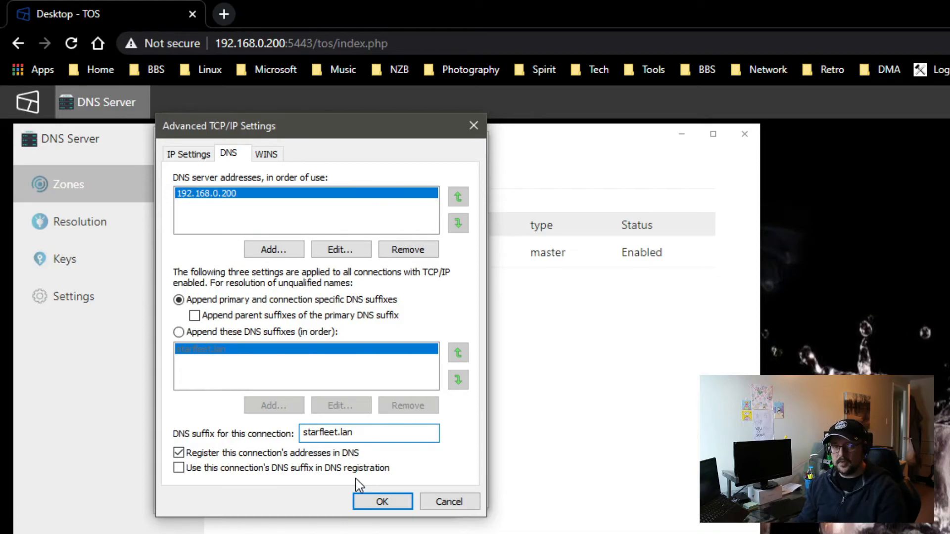
Step: Switch the connection to appending the listed DNS suffix starfleet.lan and save the TCP/IPv4 and Ethernet settings
{"action": "left_click", "coordinate": [181, 333]}
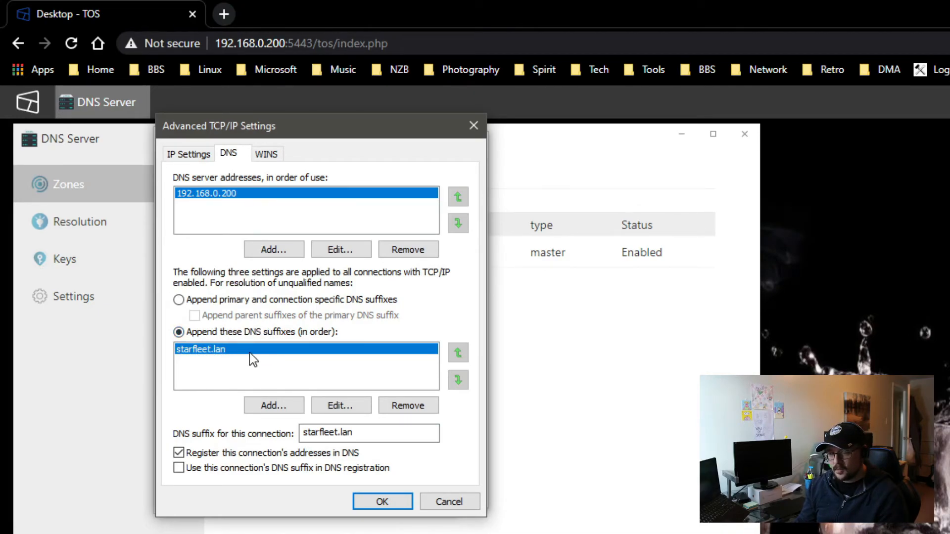
{"action": "left_click", "coordinate": [275, 409]}
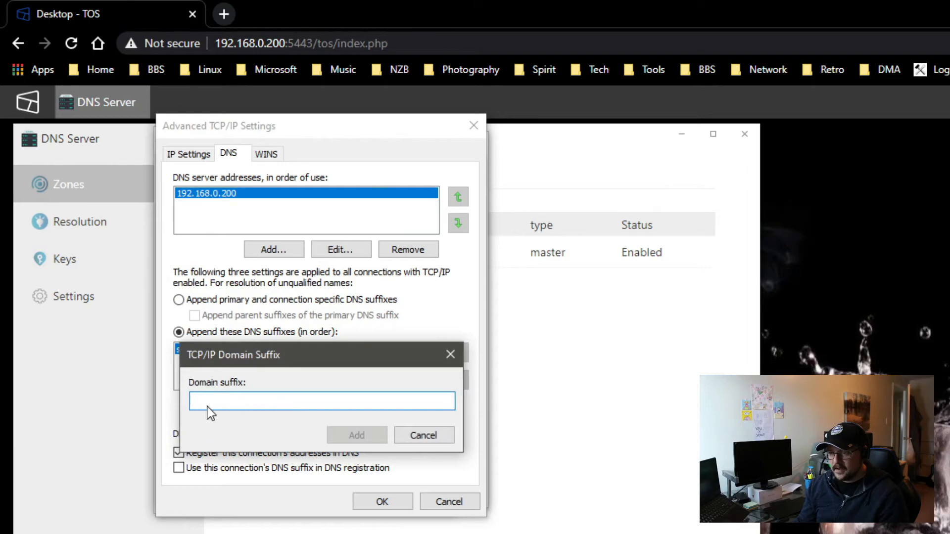
{"action": "left_click", "coordinate": [423, 434]}
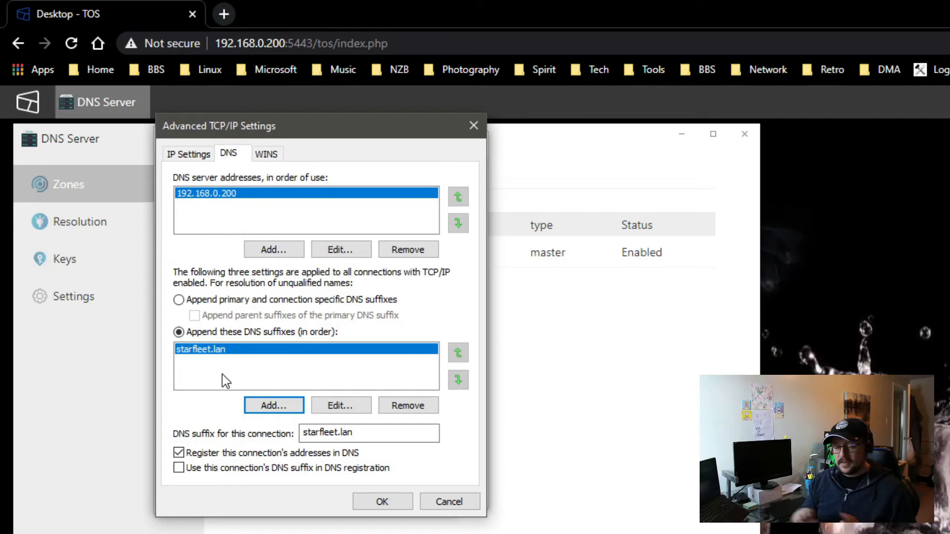
{"action": "left_click", "coordinate": [383, 503]}
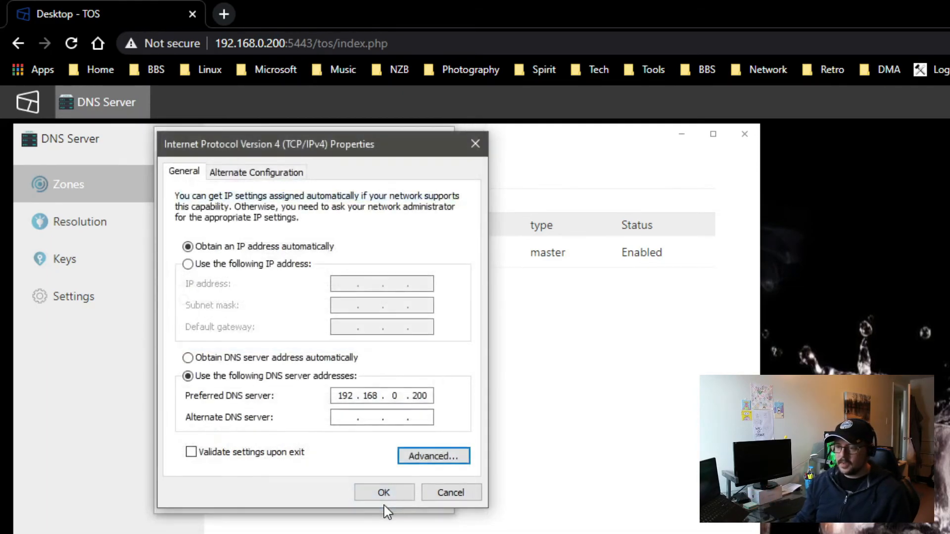
{"action": "left_click", "coordinate": [381, 493]}
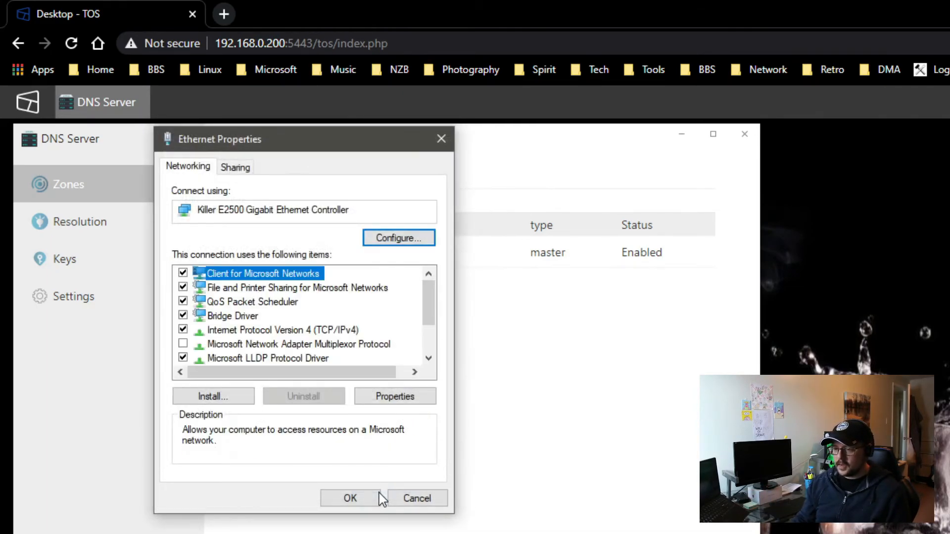
{"action": "left_click", "coordinate": [349, 497]}
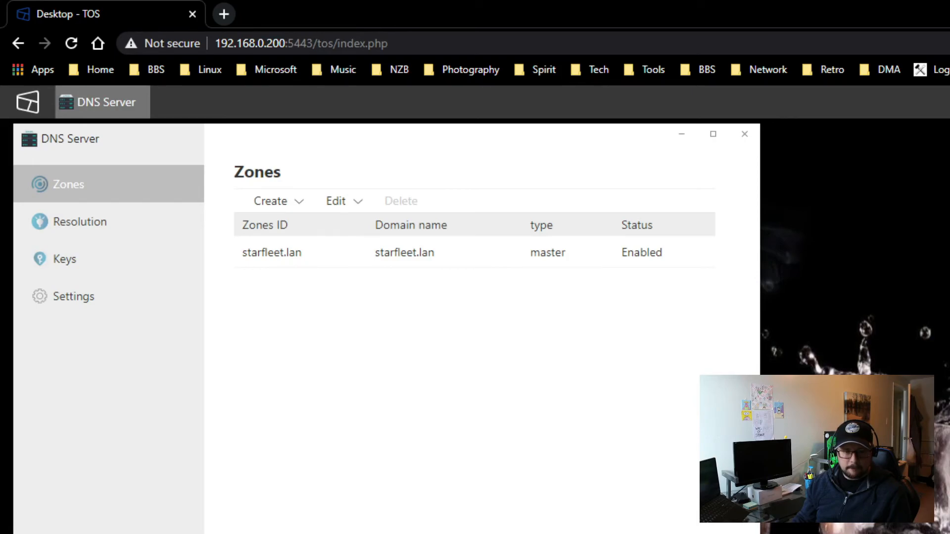
Step: Open a Windows Command Prompt, then move it over the DNS Server window and shrink it to fit there
{"action": "key", "text": "Return"}
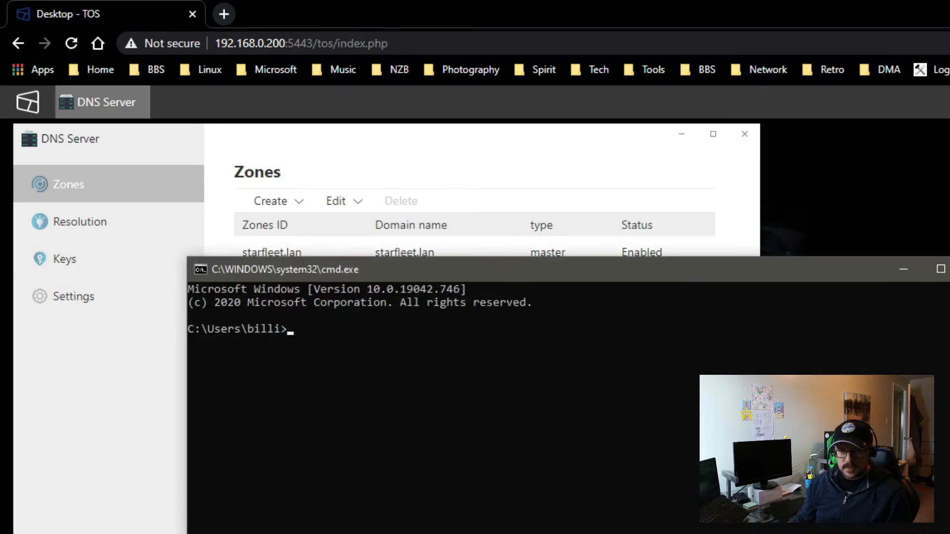
{"action": "left_click_drag", "start_coordinate": [591, 275], "coordinate": [424, 140]}
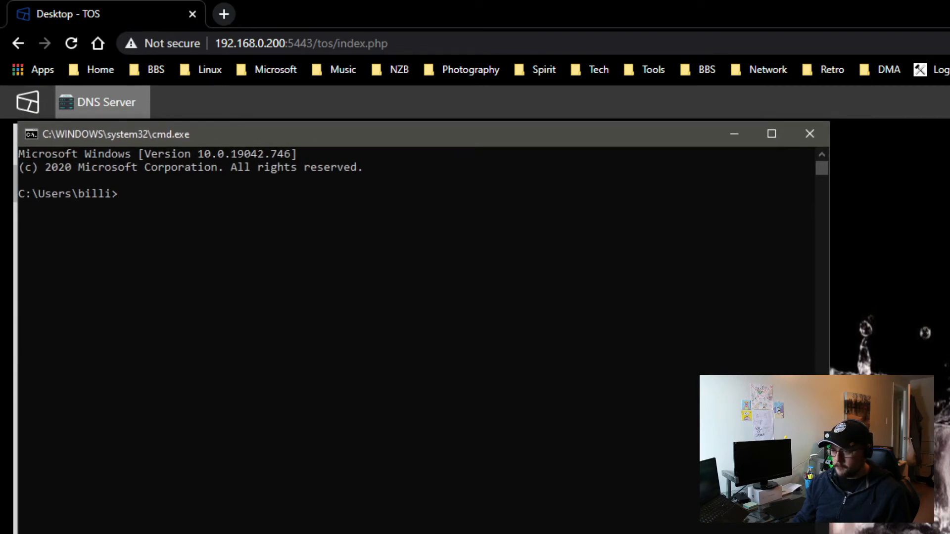
{"action": "left_click_drag", "start_coordinate": [828, 532], "coordinate": [703, 501]}
{"action": "left_click", "coordinate": [450, 330]}
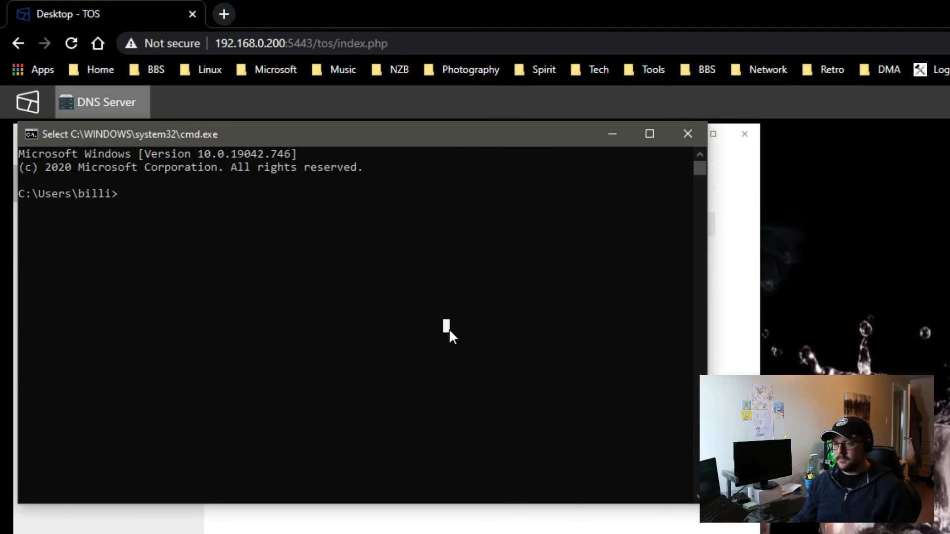
Step: Ping google.ca from the Command Prompt to test external name resolution
{"action": "type", "text": "ping"}
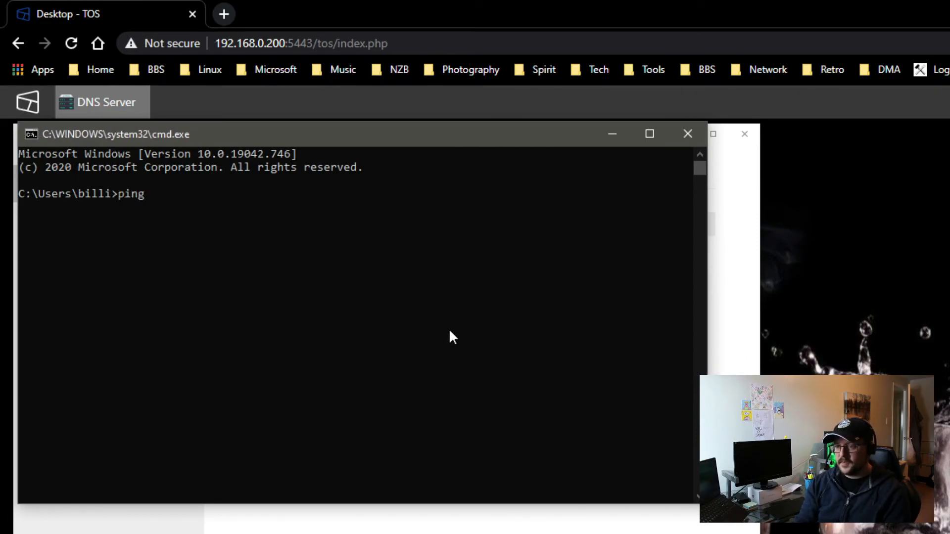
{"action": "type", "text": " google.ca"}
{"action": "key", "text": "Return"}
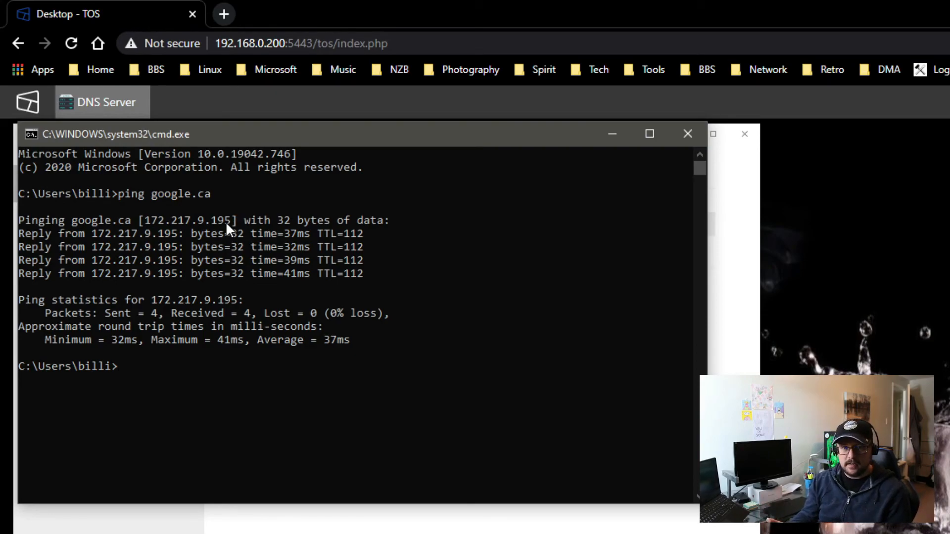
Step: Test local name resolution by pinging enterprise.starfleet.lan and the short host name enterprise
{"action": "type", "text": "ping "}
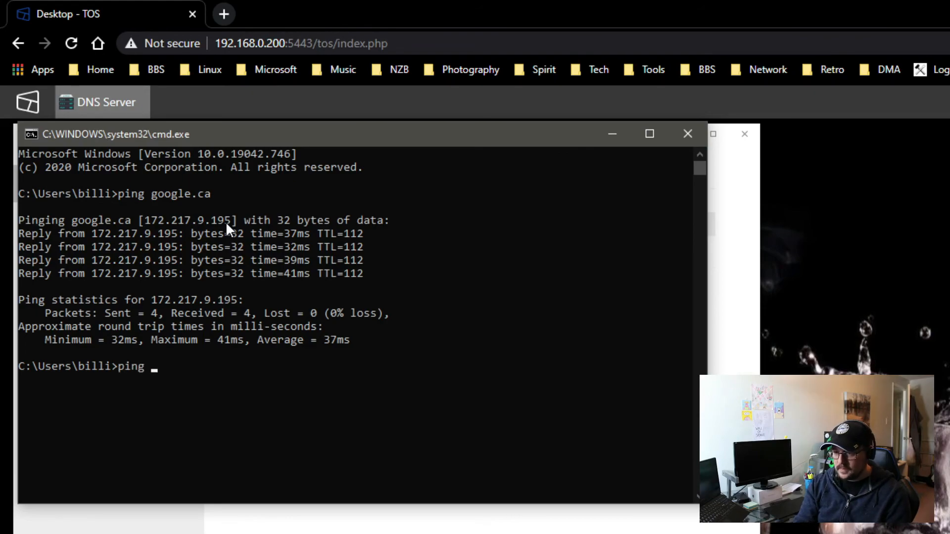
{"action": "type", "text": "enterprise.starfleet.lan"}
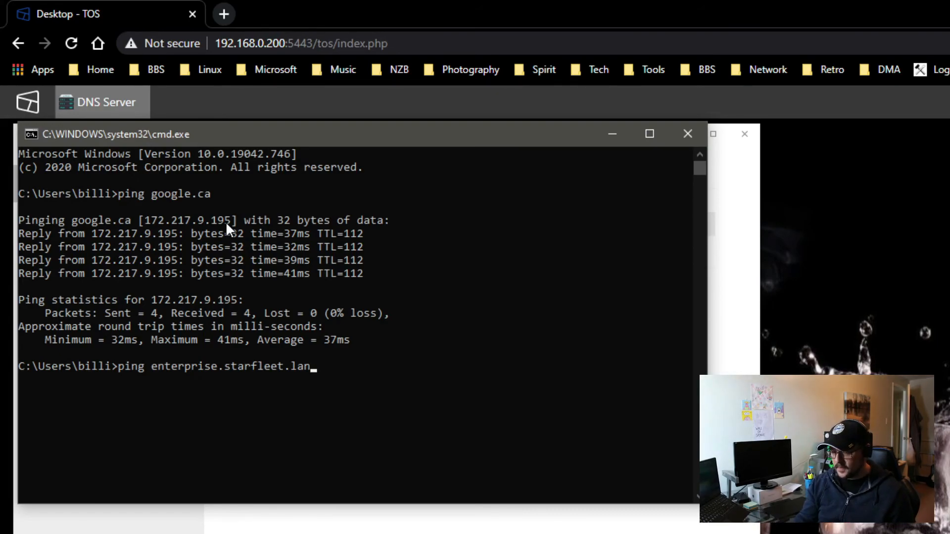
{"action": "key", "text": "Return"}
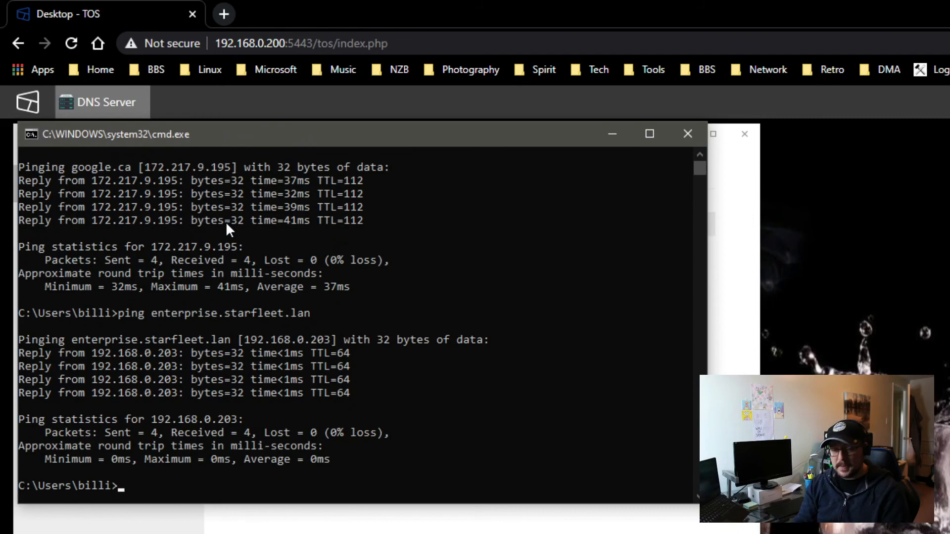
{"action": "type", "text": "ping enterprise"}
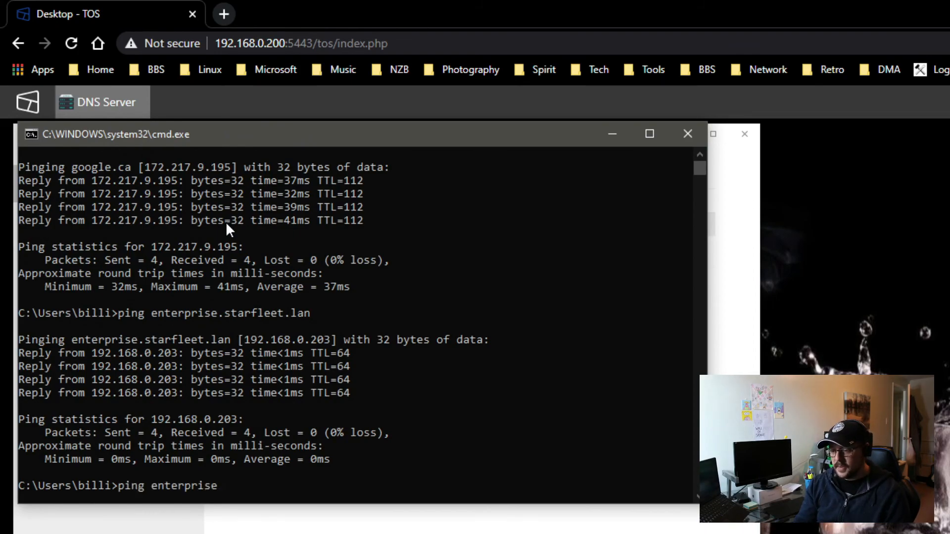
{"action": "key", "text": "Return"}
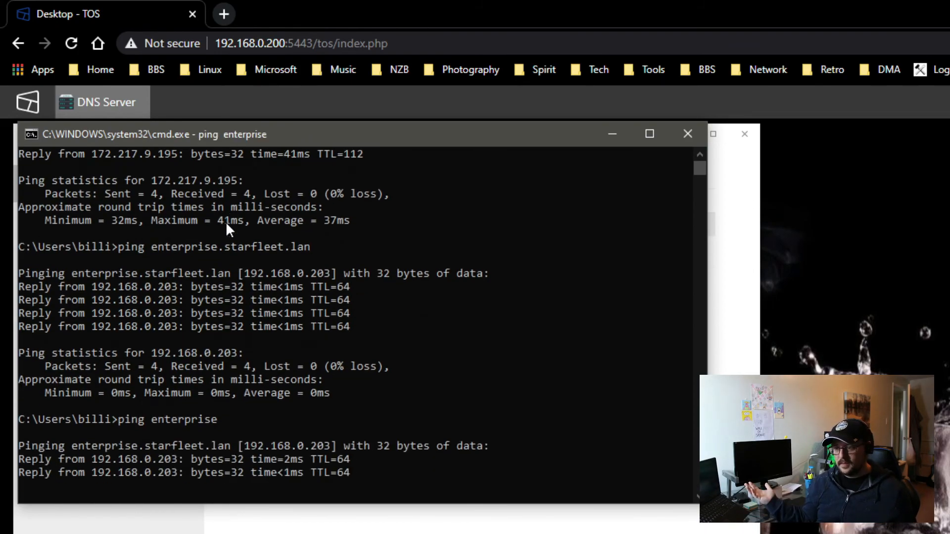